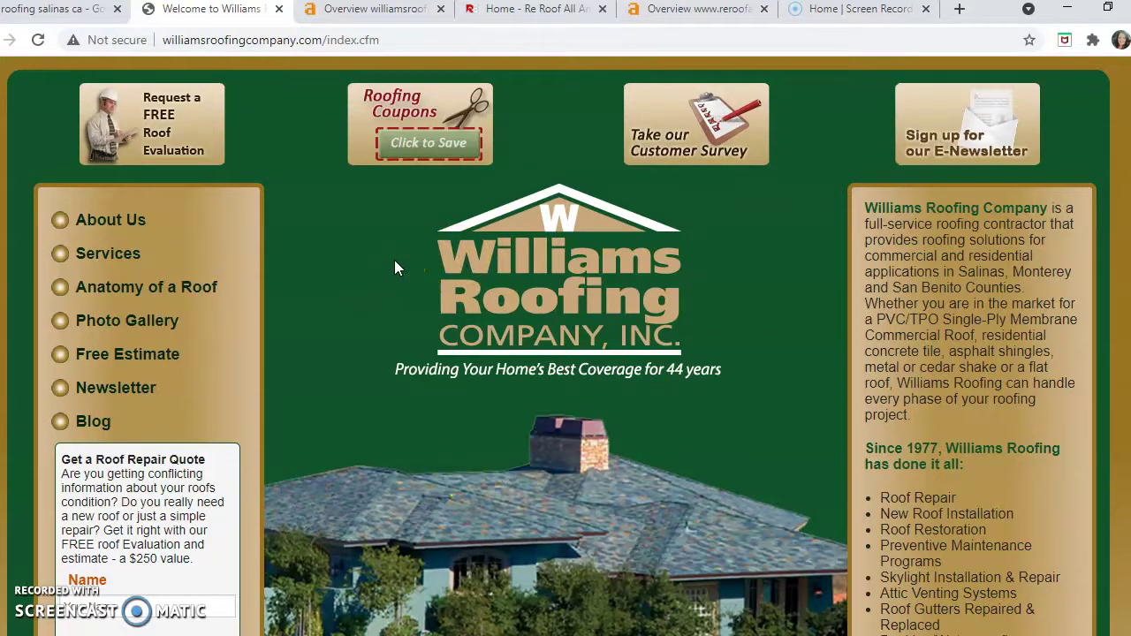
Step: Switch to the tab showing the Google results for 'roofing salinas ca'
{"action": "left_click", "coordinate": [80, 16]}
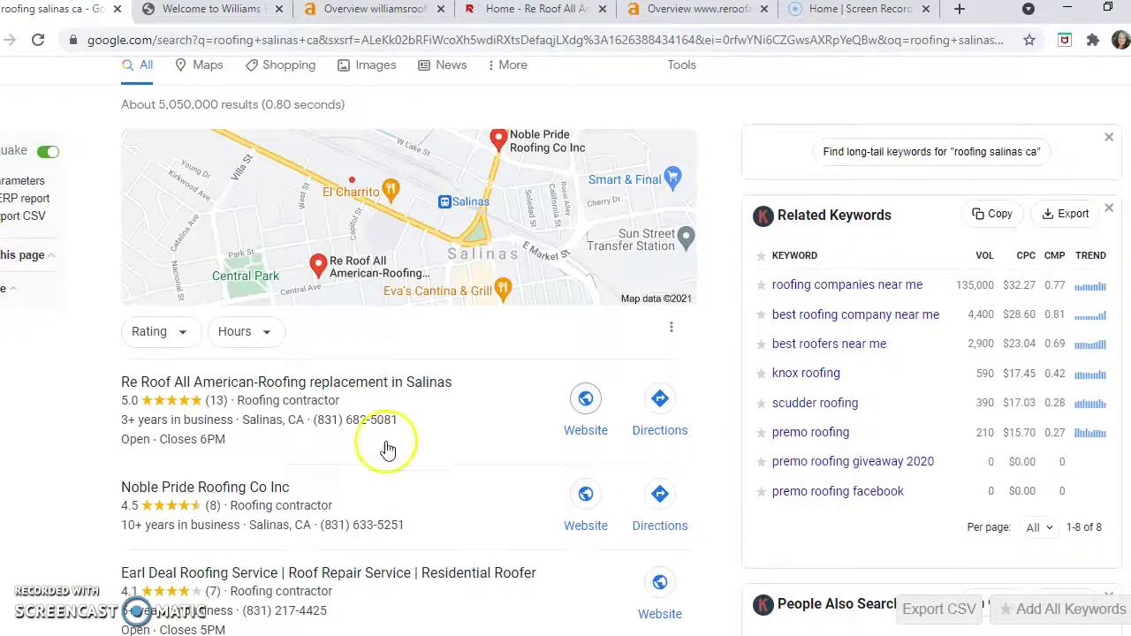
{"action": "scroll", "coordinate": [531, 358], "scroll_direction": "up", "scroll_amount": 1}
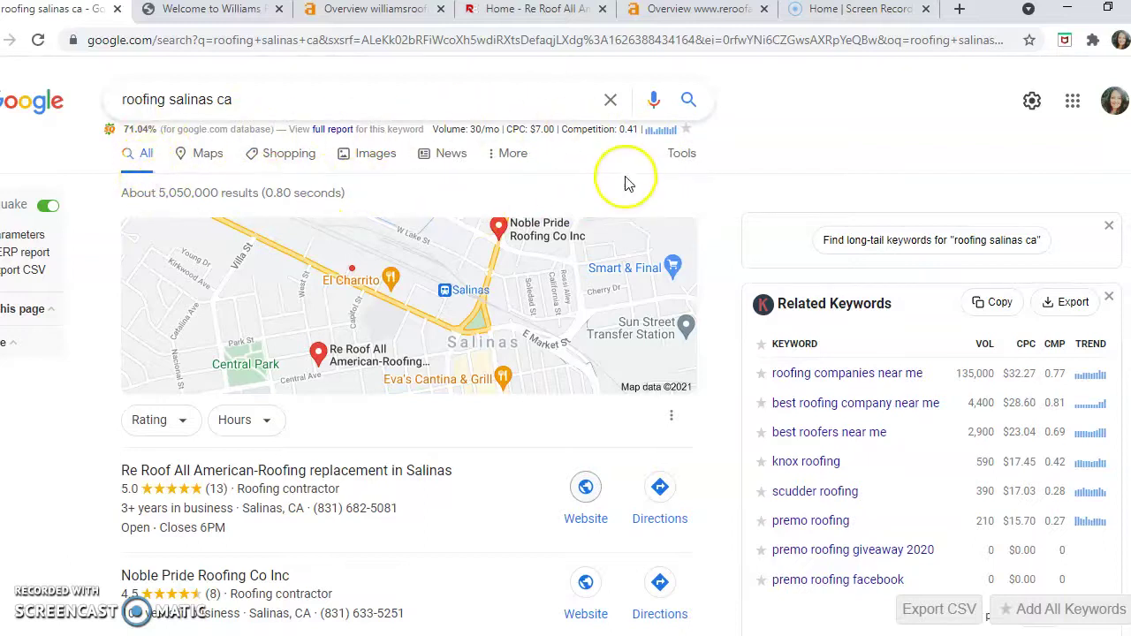
{"action": "scroll", "coordinate": [538, 203], "scroll_direction": "down", "scroll_amount": 1}
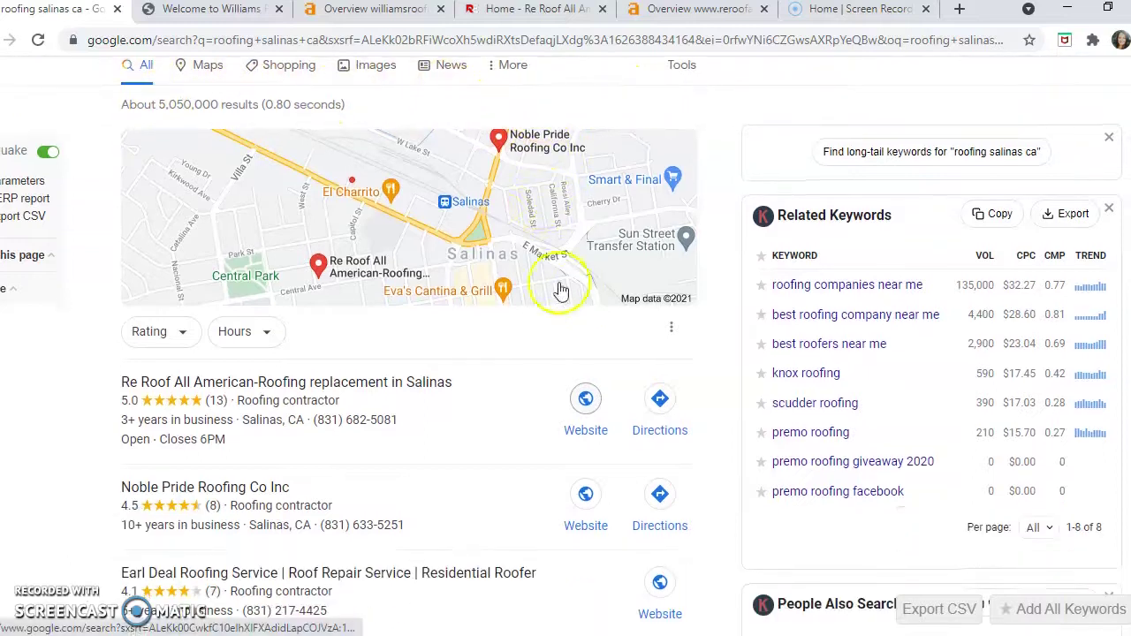
{"action": "scroll", "coordinate": [467, 215], "scroll_direction": "down", "scroll_amount": 2}
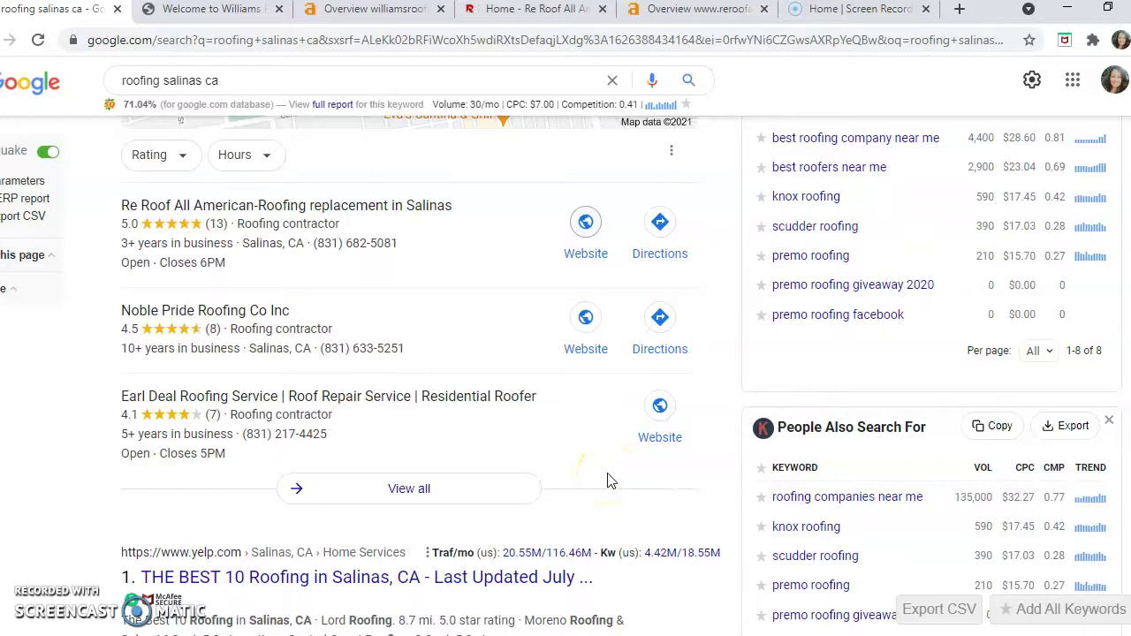
{"action": "scroll", "coordinate": [608, 477], "scroll_direction": "down", "scroll_amount": 2}
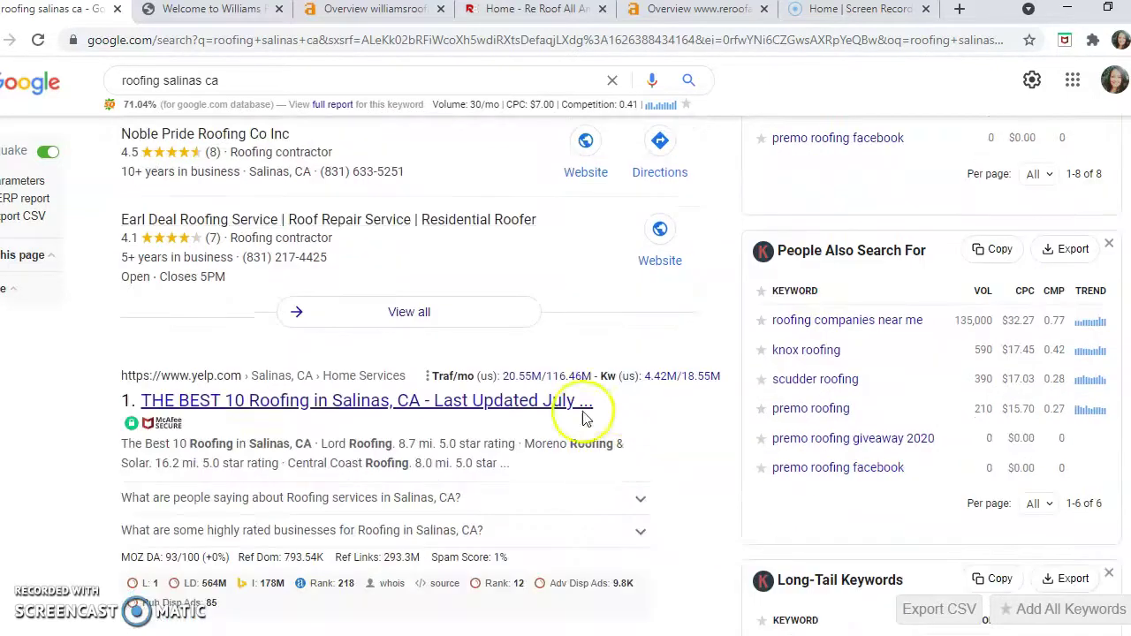
{"action": "scroll", "coordinate": [716, 433], "scroll_direction": "down", "scroll_amount": 2}
{"action": "scroll", "coordinate": [714, 422], "scroll_direction": "down", "scroll_amount": 5}
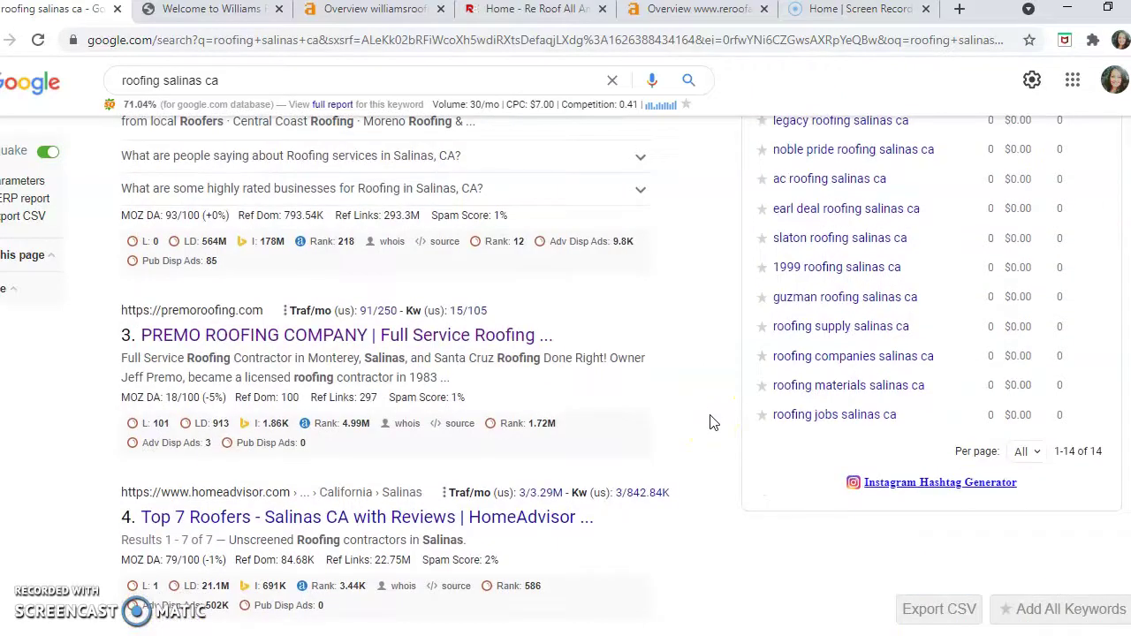
{"action": "scroll", "coordinate": [714, 422], "scroll_direction": "down", "scroll_amount": 1}
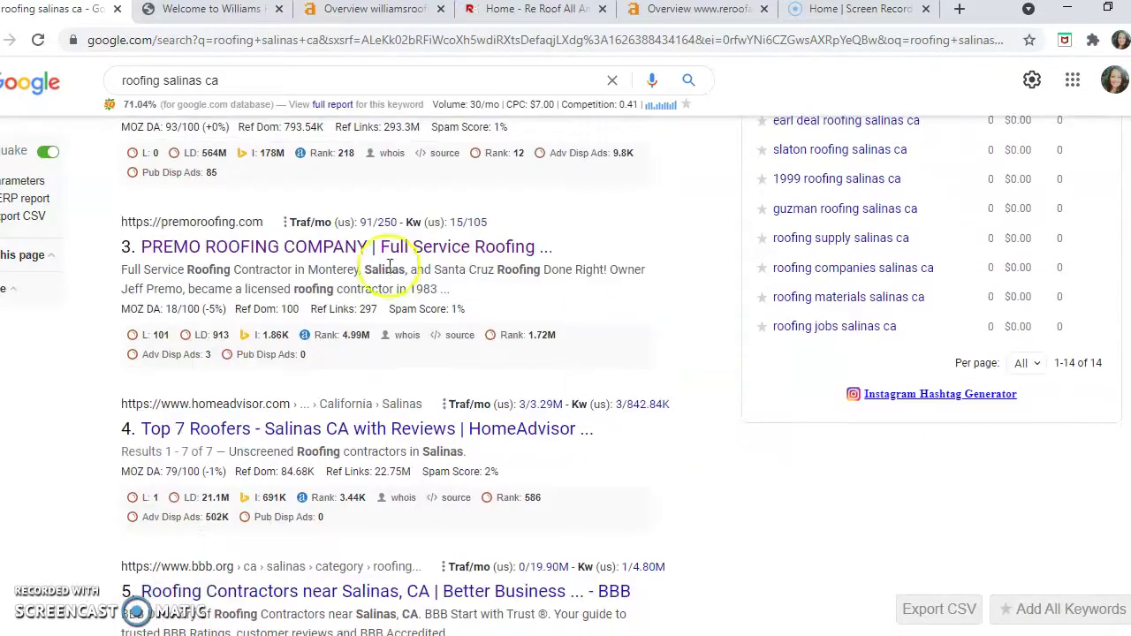
{"action": "scroll", "coordinate": [589, 389], "scroll_direction": "down", "scroll_amount": 3}
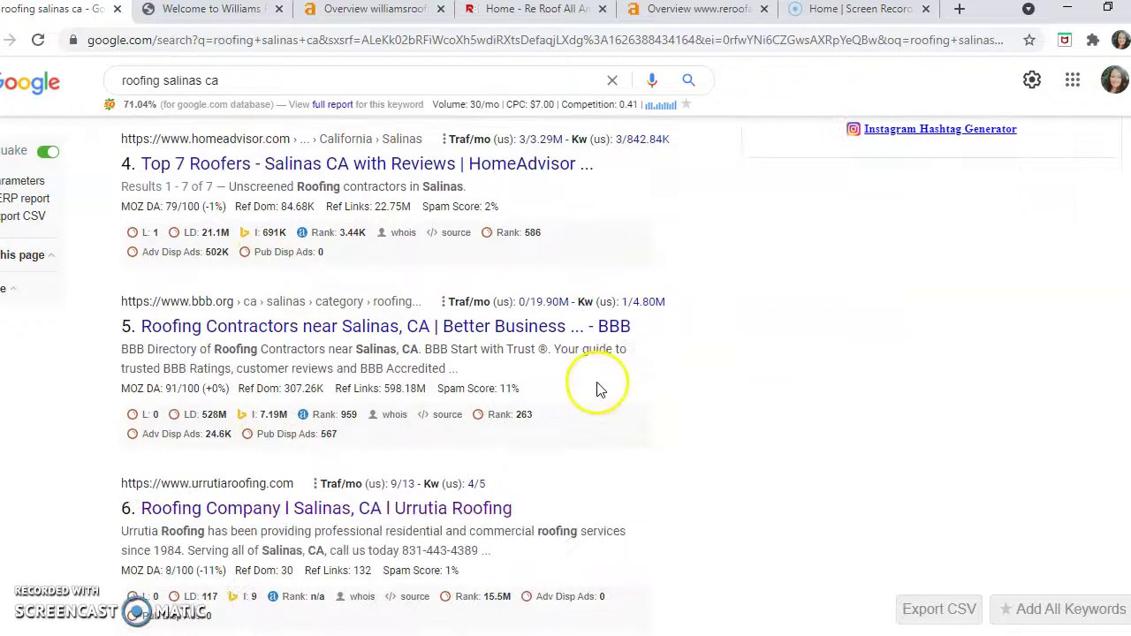
{"action": "scroll", "coordinate": [598, 386], "scroll_direction": "up", "scroll_amount": 2}
{"action": "scroll", "coordinate": [598, 386], "scroll_direction": "up", "scroll_amount": 1}
{"action": "scroll", "coordinate": [596, 386], "scroll_direction": "down", "scroll_amount": 5}
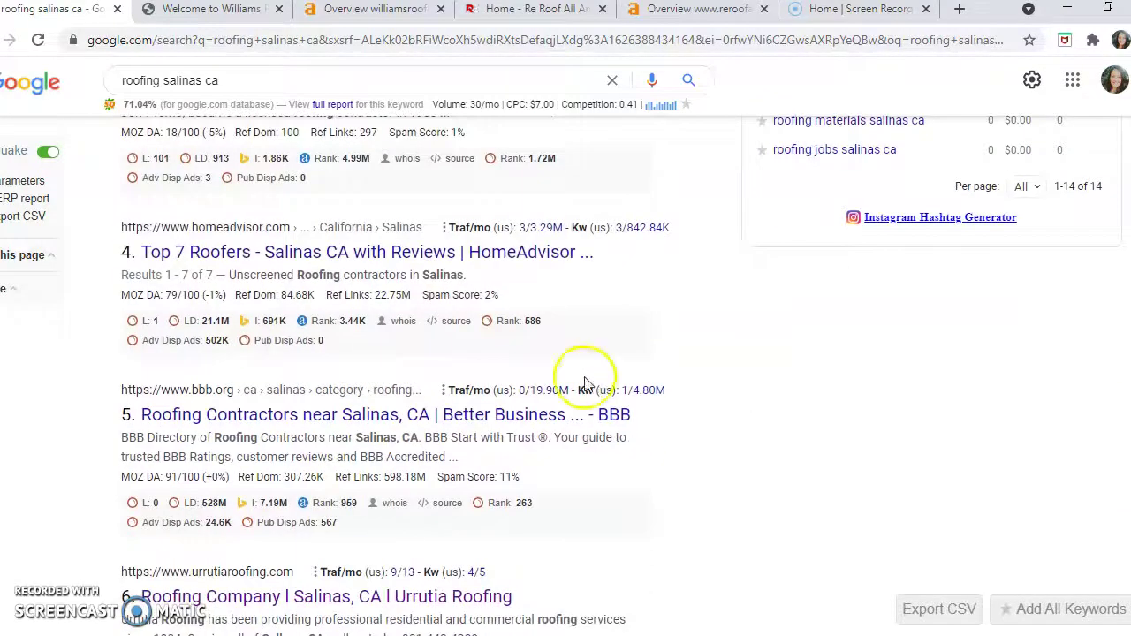
{"action": "scroll", "coordinate": [568, 389], "scroll_direction": "down", "scroll_amount": 6}
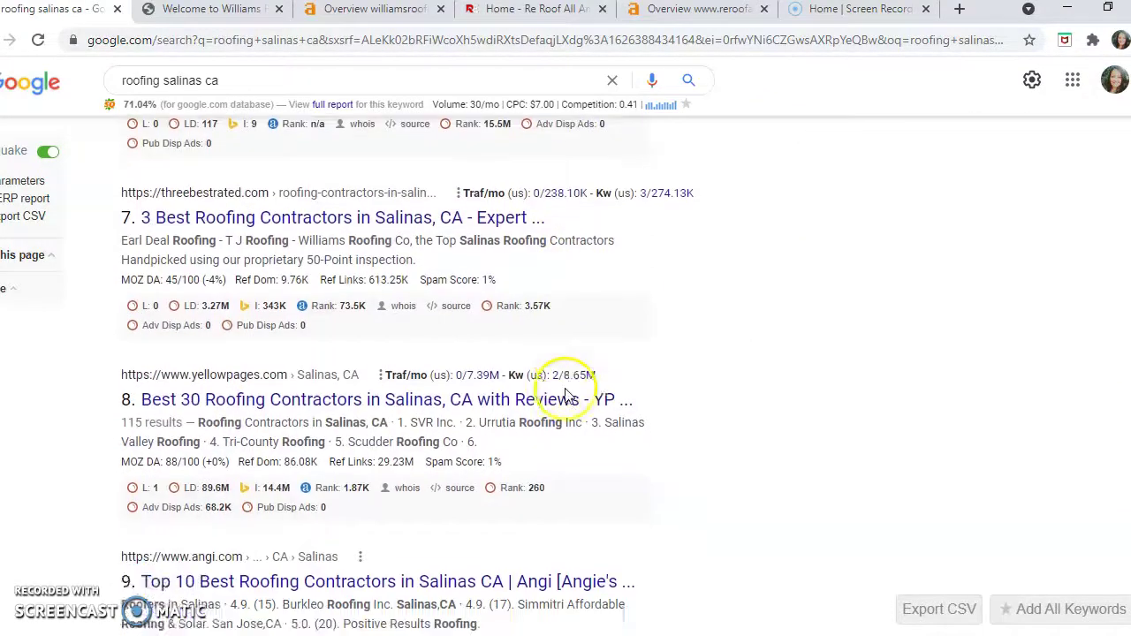
{"action": "scroll", "coordinate": [568, 395], "scroll_direction": "up", "scroll_amount": 12}
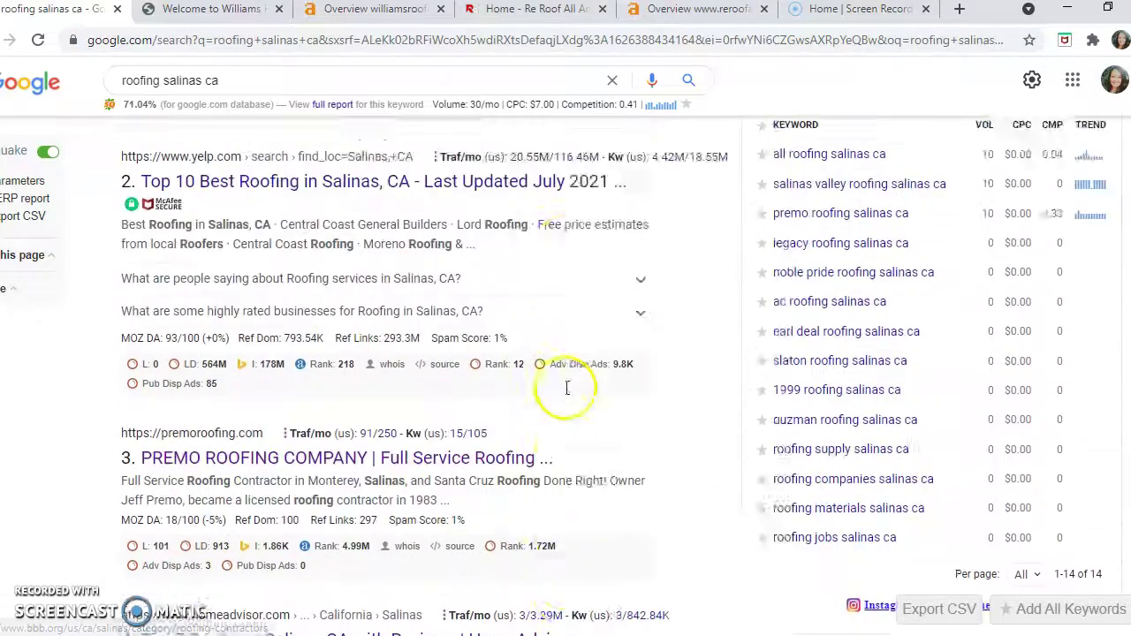
{"action": "scroll", "coordinate": [569, 396], "scroll_direction": "up", "scroll_amount": 10}
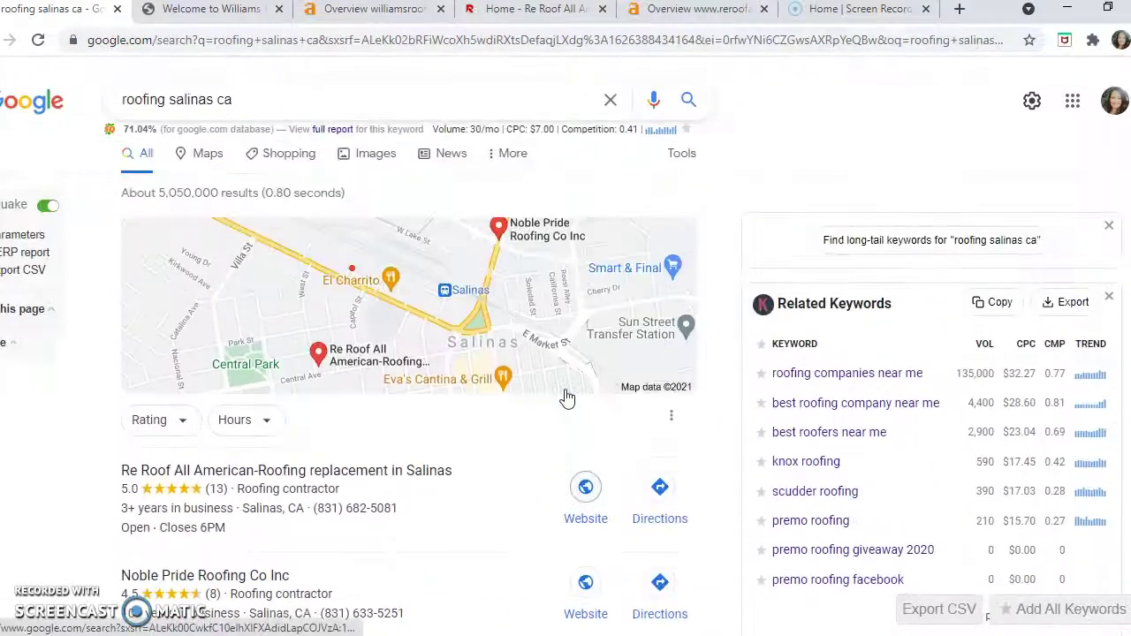
{"action": "left_click", "coordinate": [220, 16]}
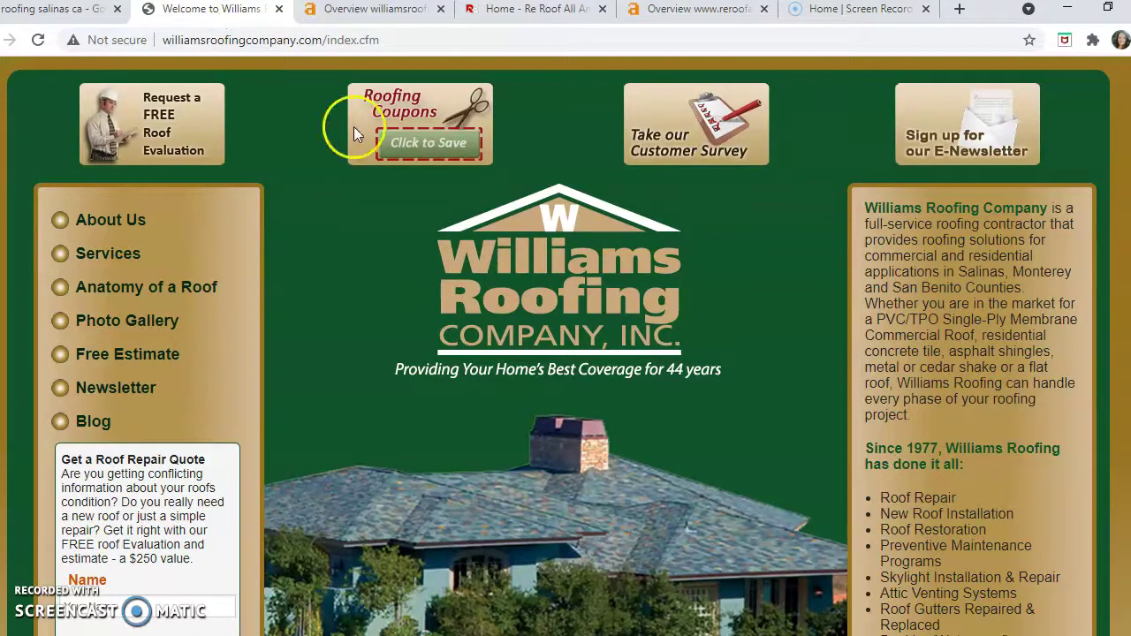
Step: Scroll through the Williams Roofing homepage, then move on to the Re Roof All American site
{"action": "scroll", "coordinate": [818, 338], "scroll_direction": "down", "scroll_amount": 4}
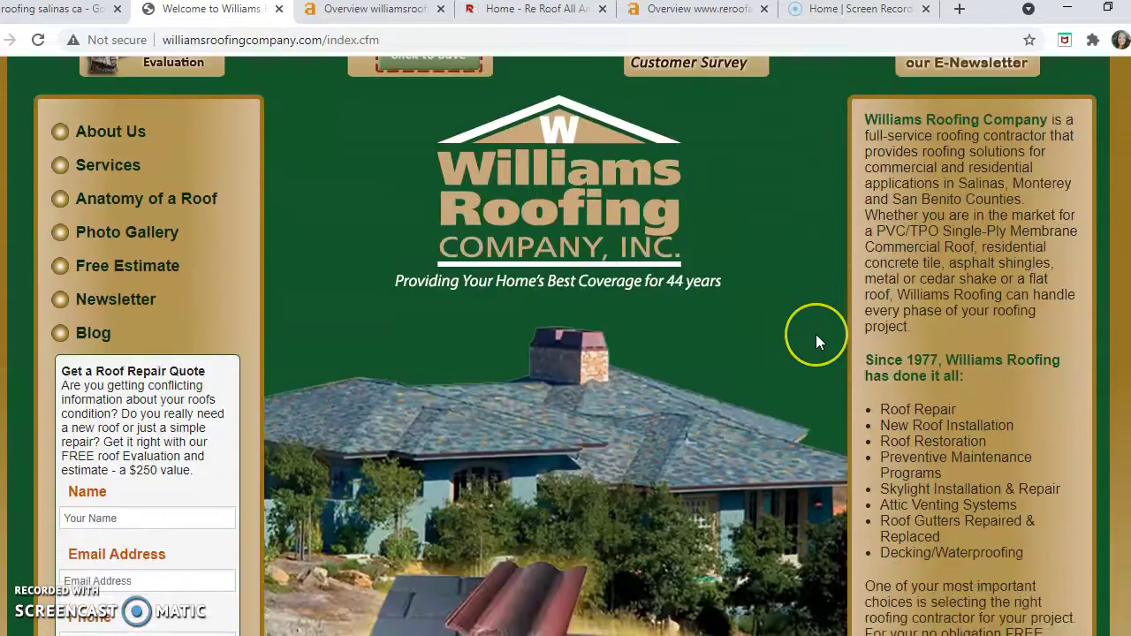
{"action": "scroll", "coordinate": [818, 342], "scroll_direction": "down", "scroll_amount": 2}
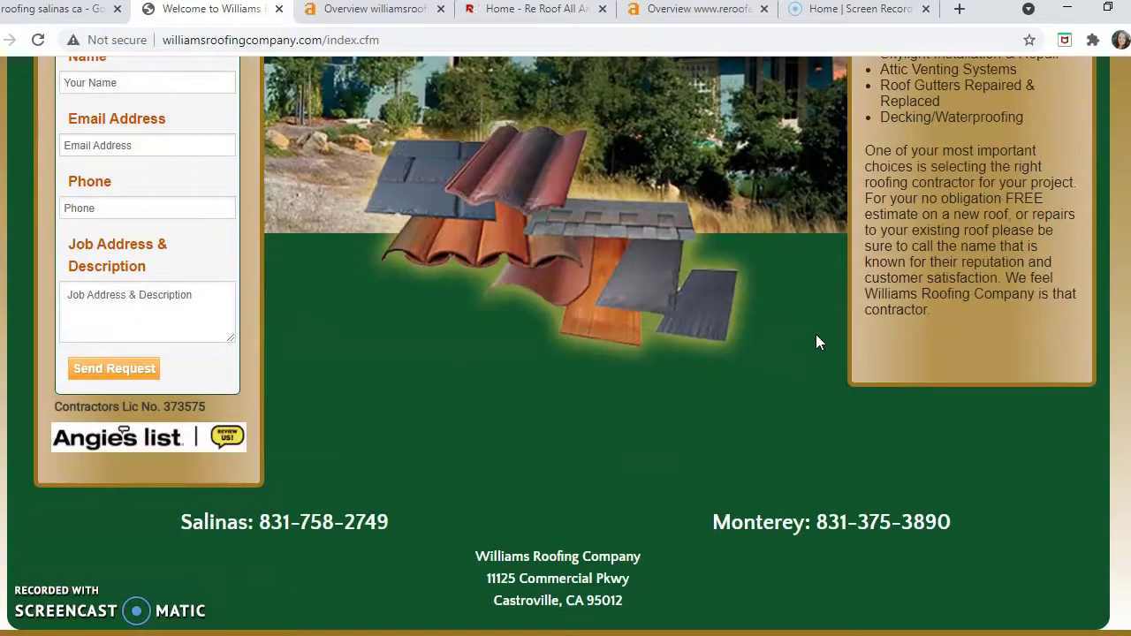
{"action": "scroll", "coordinate": [818, 343], "scroll_direction": "up", "scroll_amount": 5}
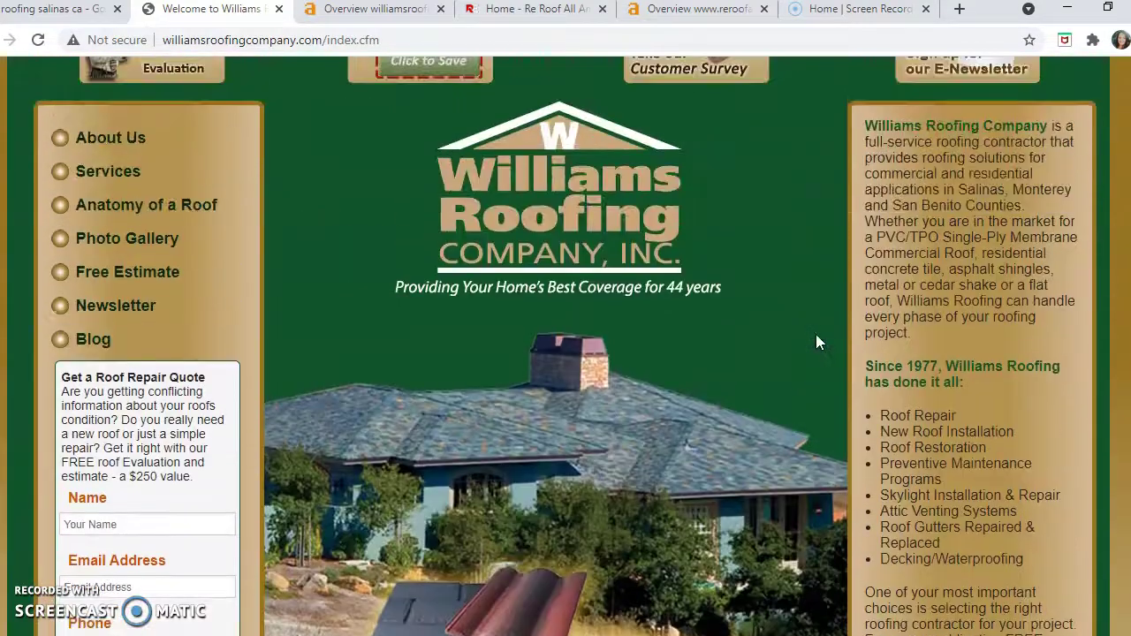
{"action": "scroll", "coordinate": [816, 343], "scroll_direction": "up", "scroll_amount": 1}
{"action": "scroll", "coordinate": [817, 343], "scroll_direction": "down", "scroll_amount": 1}
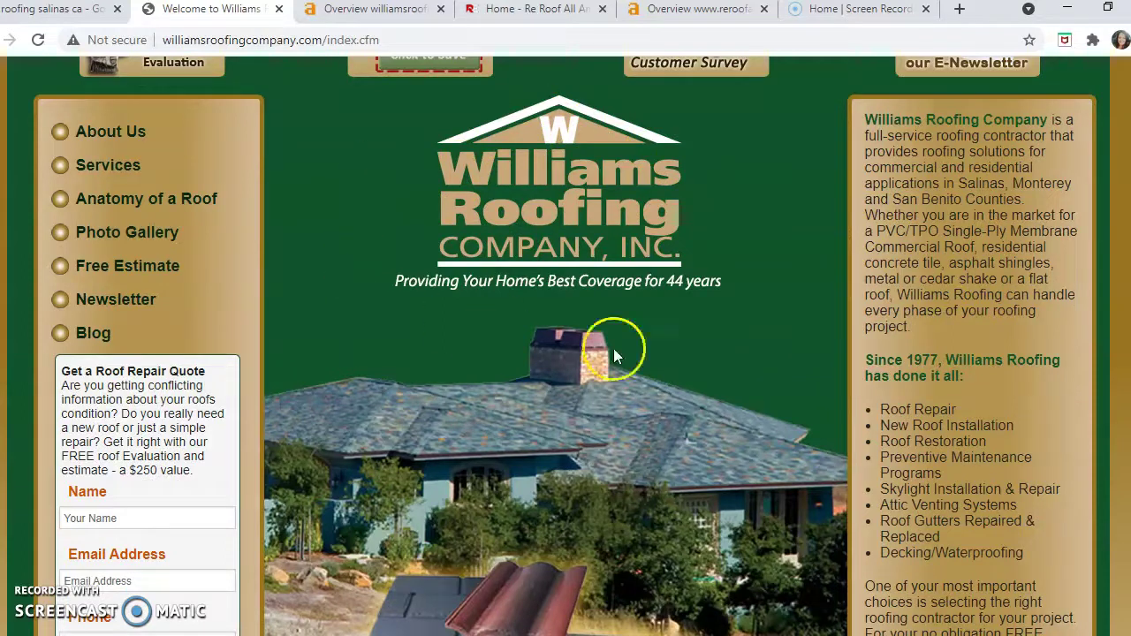
{"action": "scroll", "coordinate": [798, 378], "scroll_direction": "up", "scroll_amount": 1}
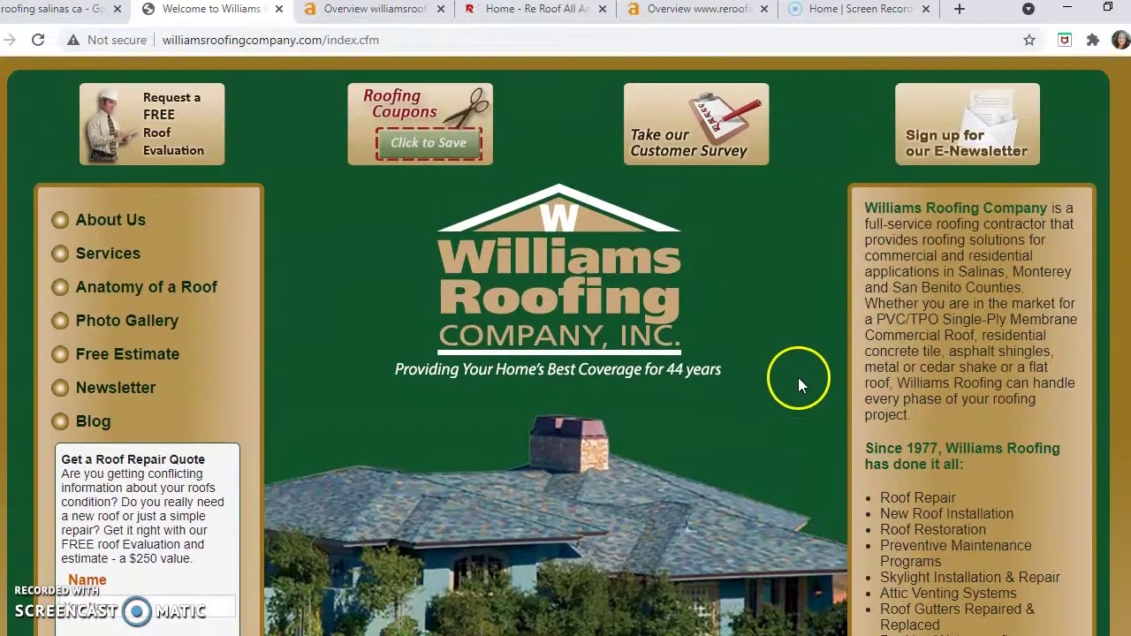
{"action": "left_click", "coordinate": [62, 12]}
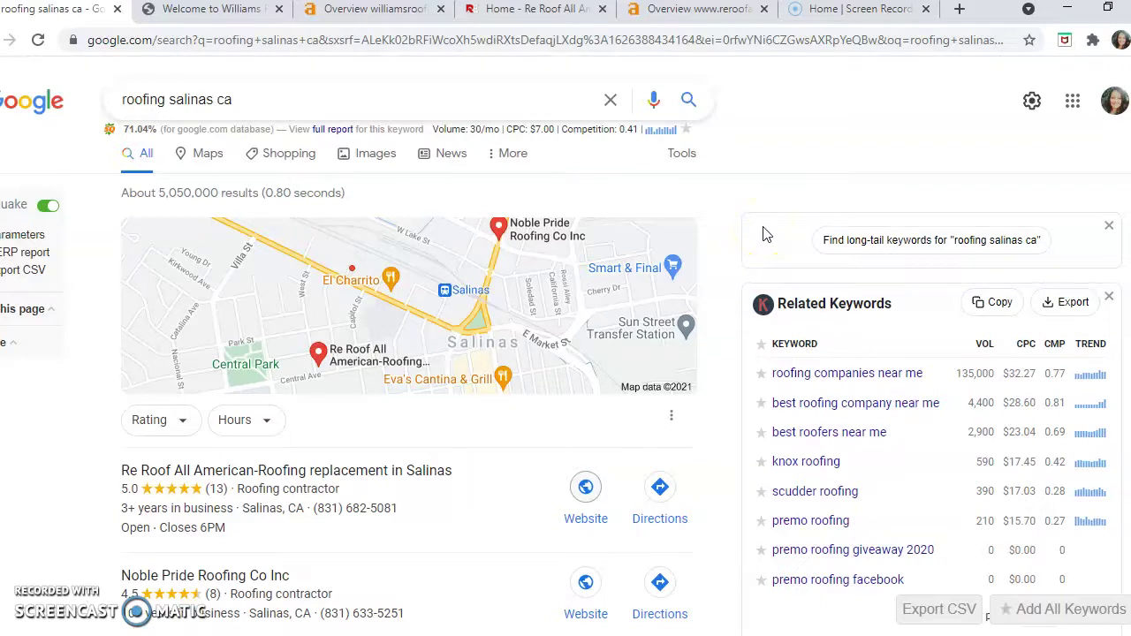
{"action": "left_click", "coordinate": [513, 16]}
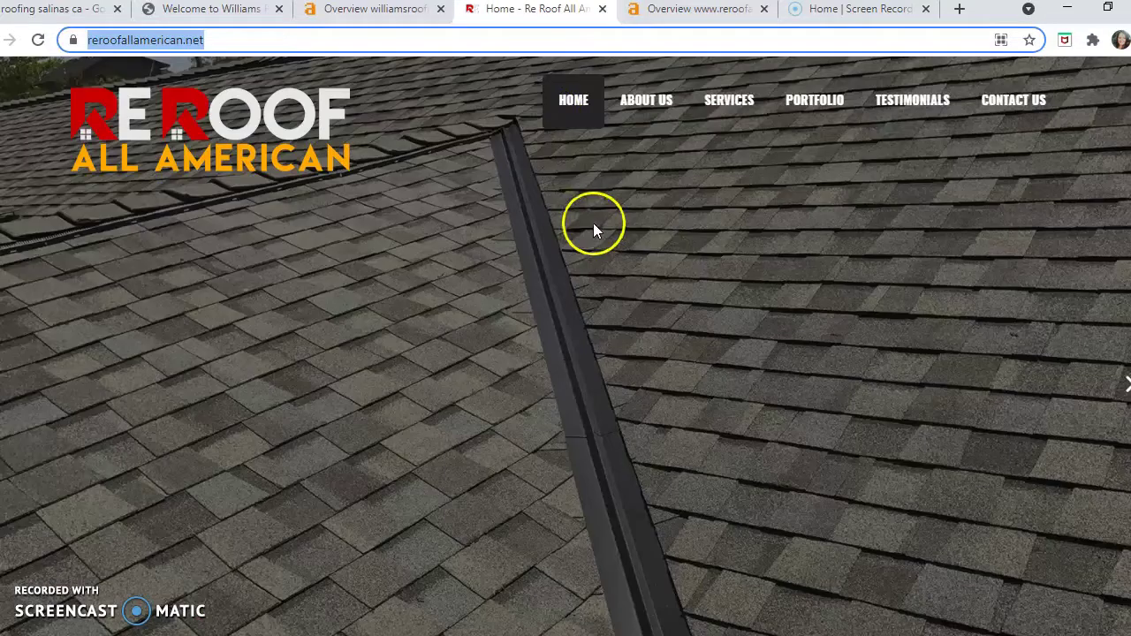
Step: Scroll down through the Re Roof All American homepage
{"action": "scroll", "coordinate": [593, 224], "scroll_direction": "down", "scroll_amount": 7}
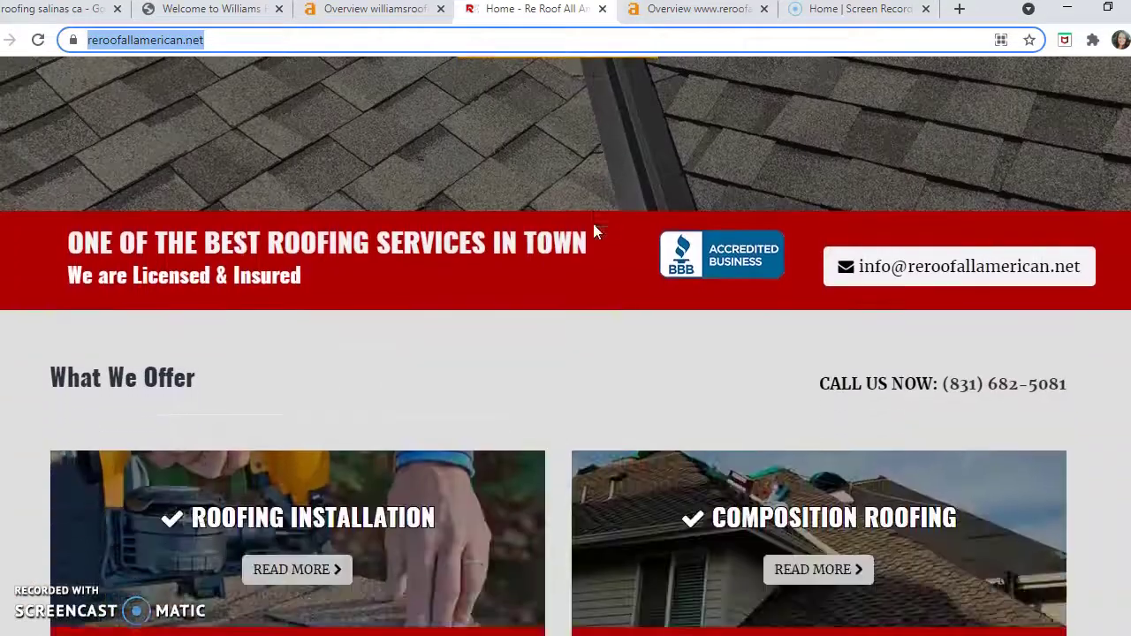
{"action": "scroll", "coordinate": [593, 223], "scroll_direction": "down", "scroll_amount": 3}
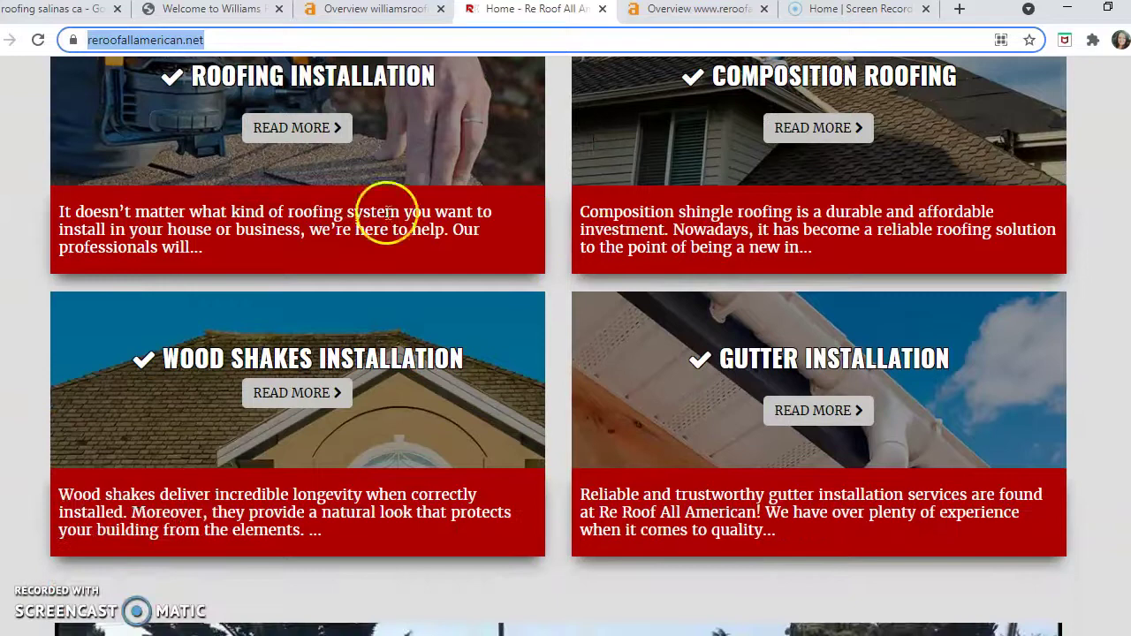
{"action": "scroll", "coordinate": [492, 245], "scroll_direction": "down", "scroll_amount": 8}
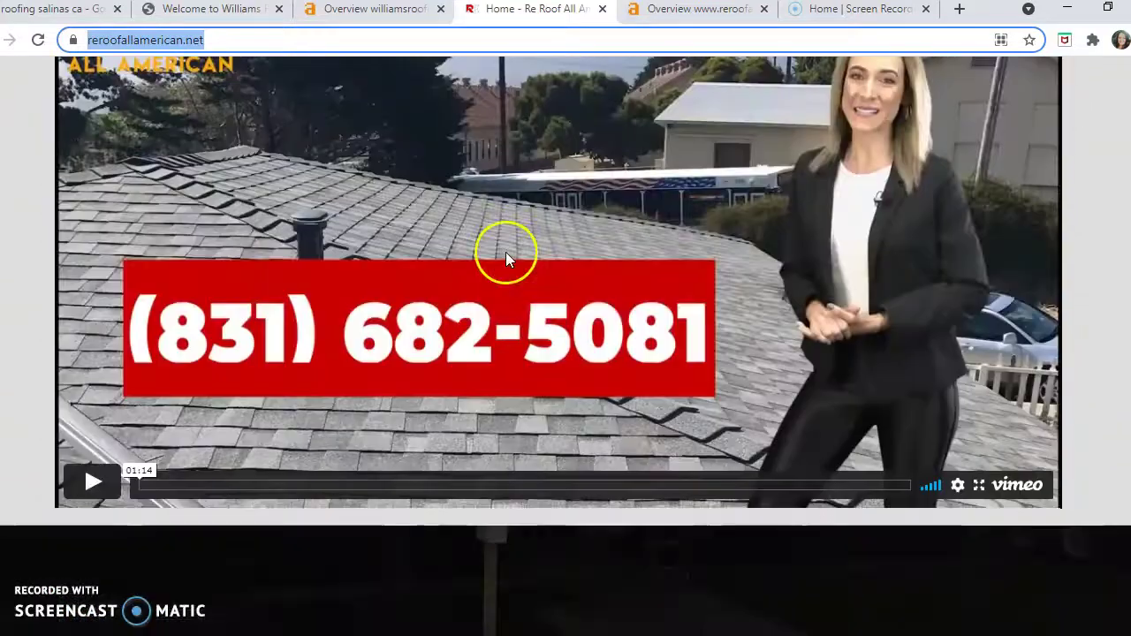
{"action": "scroll", "coordinate": [507, 253], "scroll_direction": "down", "scroll_amount": 4}
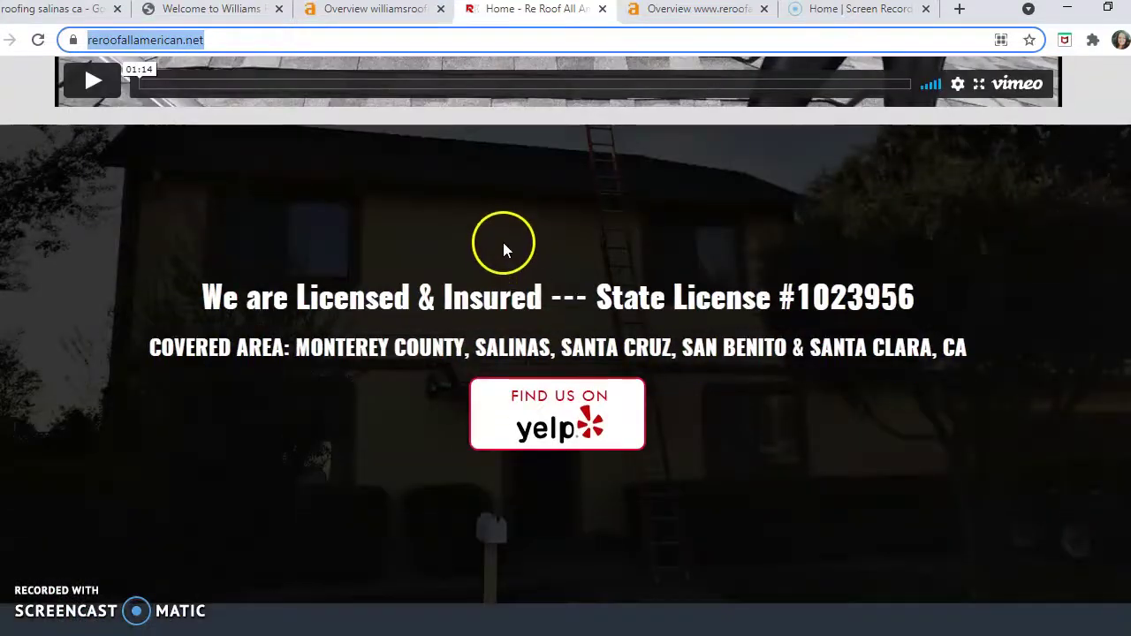
{"action": "scroll", "coordinate": [835, 304], "scroll_direction": "down", "scroll_amount": 8}
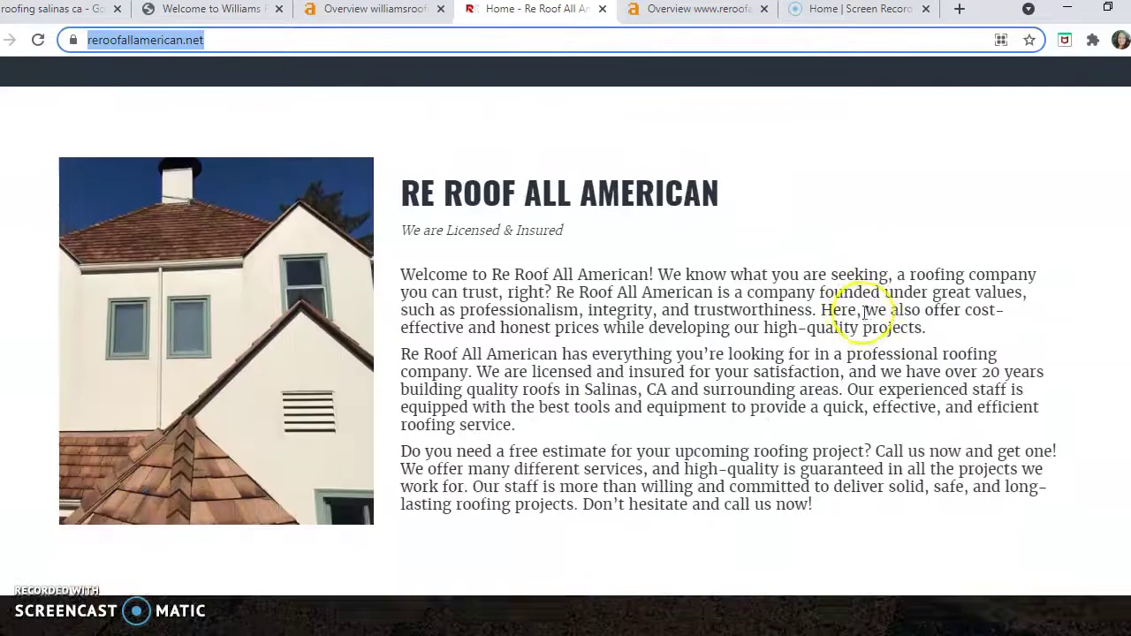
{"action": "scroll", "coordinate": [859, 306], "scroll_direction": "down", "scroll_amount": 5}
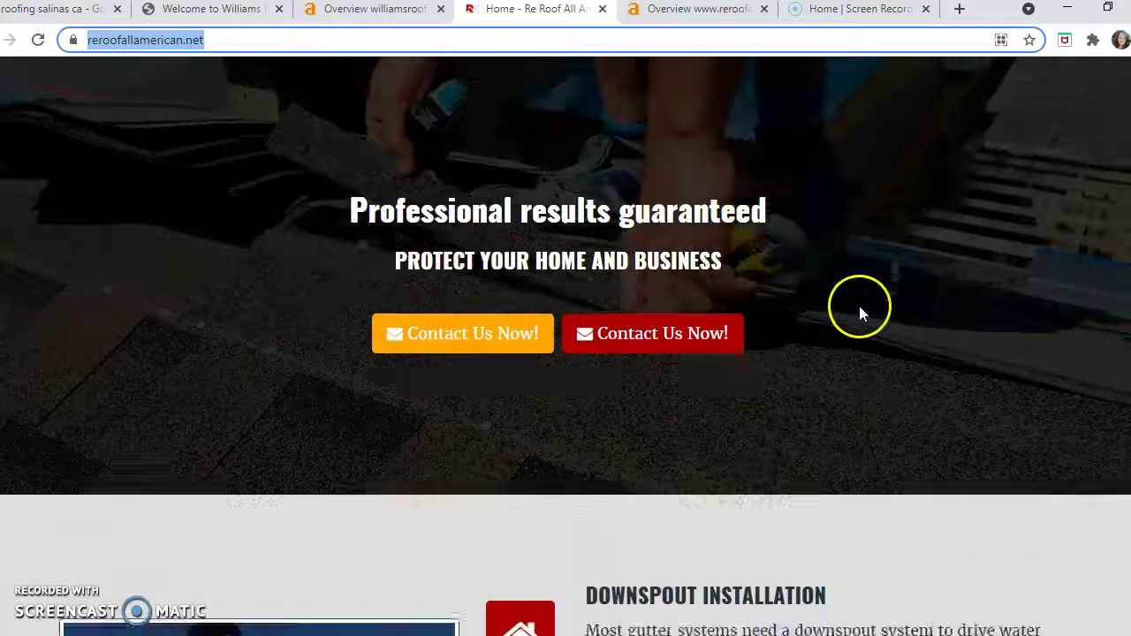
{"action": "scroll", "coordinate": [859, 306], "scroll_direction": "down", "scroll_amount": 4}
{"action": "scroll", "coordinate": [867, 319], "scroll_direction": "down", "scroll_amount": 7}
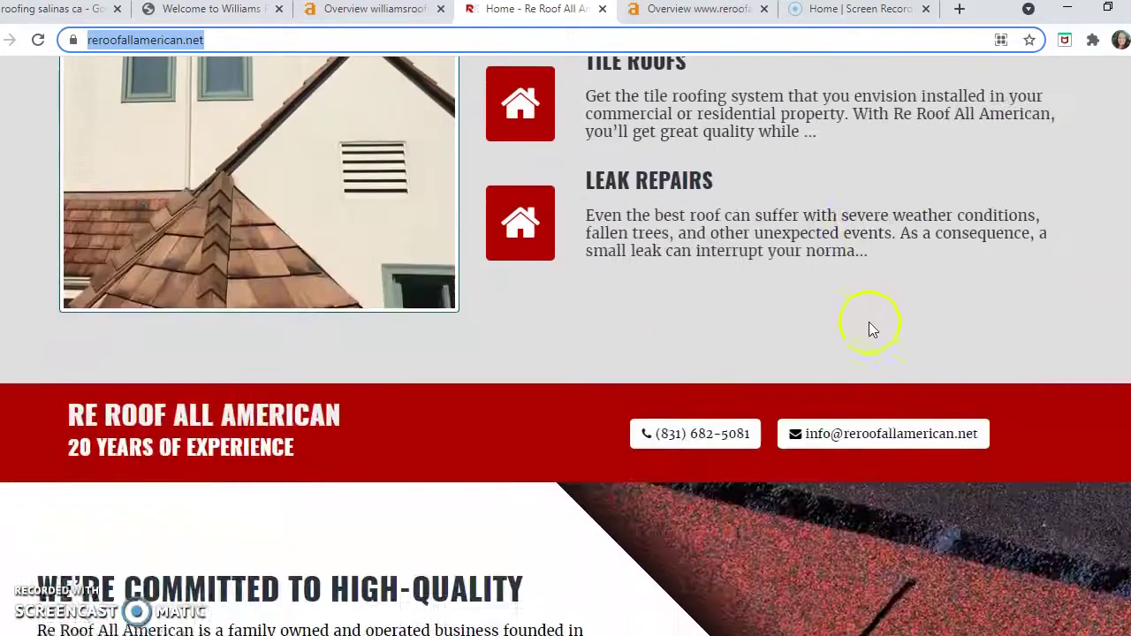
{"action": "scroll", "coordinate": [877, 336], "scroll_direction": "down", "scroll_amount": 5}
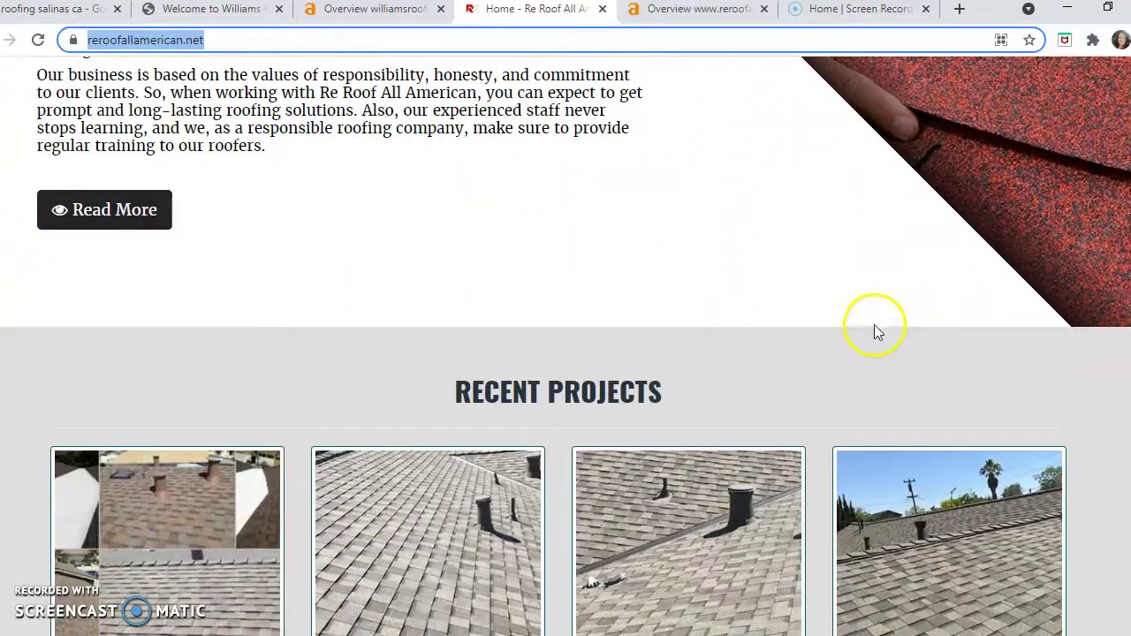
{"action": "scroll", "coordinate": [874, 327], "scroll_direction": "down", "scroll_amount": 7}
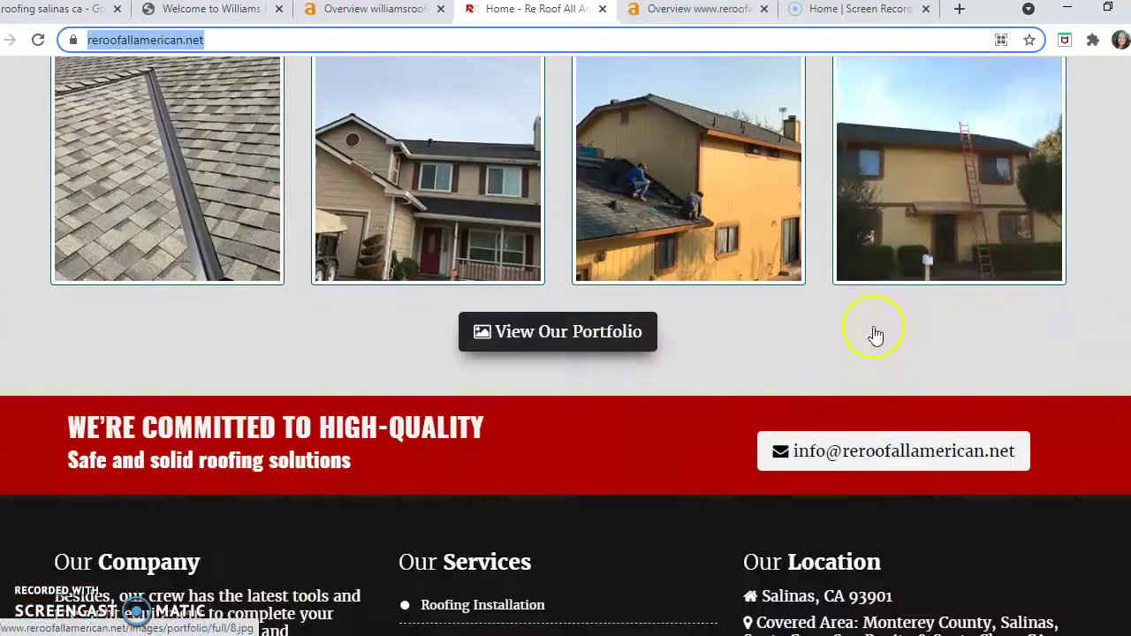
Step: Scroll back up, revisit the Williams Roofing site, then bring up its Ahrefs overview
{"action": "scroll", "coordinate": [874, 327], "scroll_direction": "up", "scroll_amount": 3}
{"action": "scroll", "coordinate": [873, 324], "scroll_direction": "up", "scroll_amount": 12}
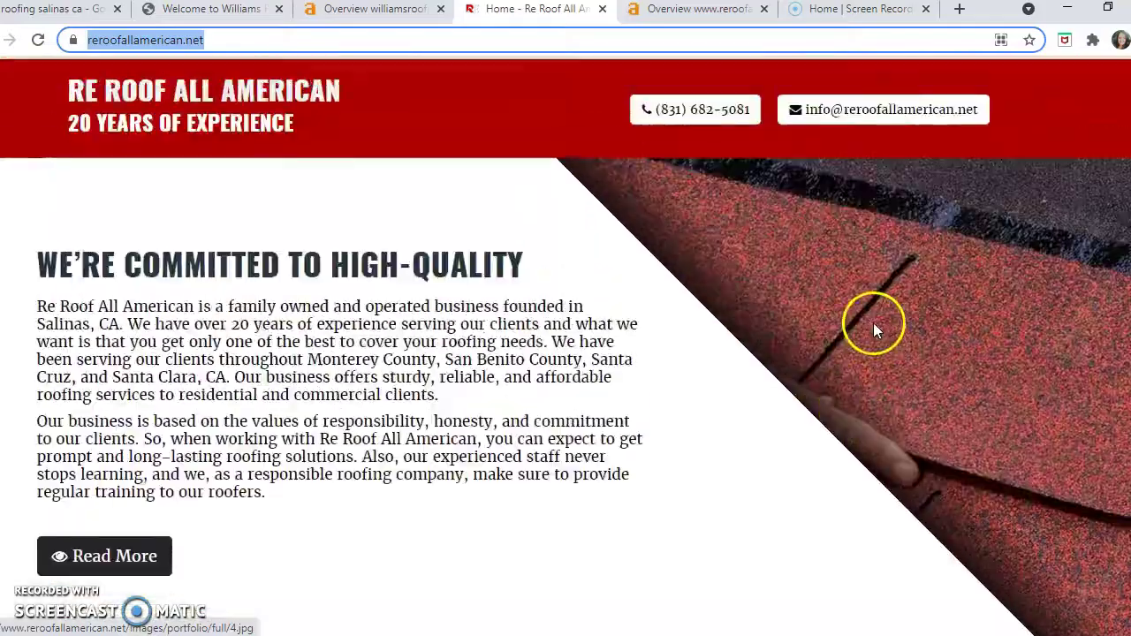
{"action": "scroll", "coordinate": [875, 323], "scroll_direction": "up", "scroll_amount": 15}
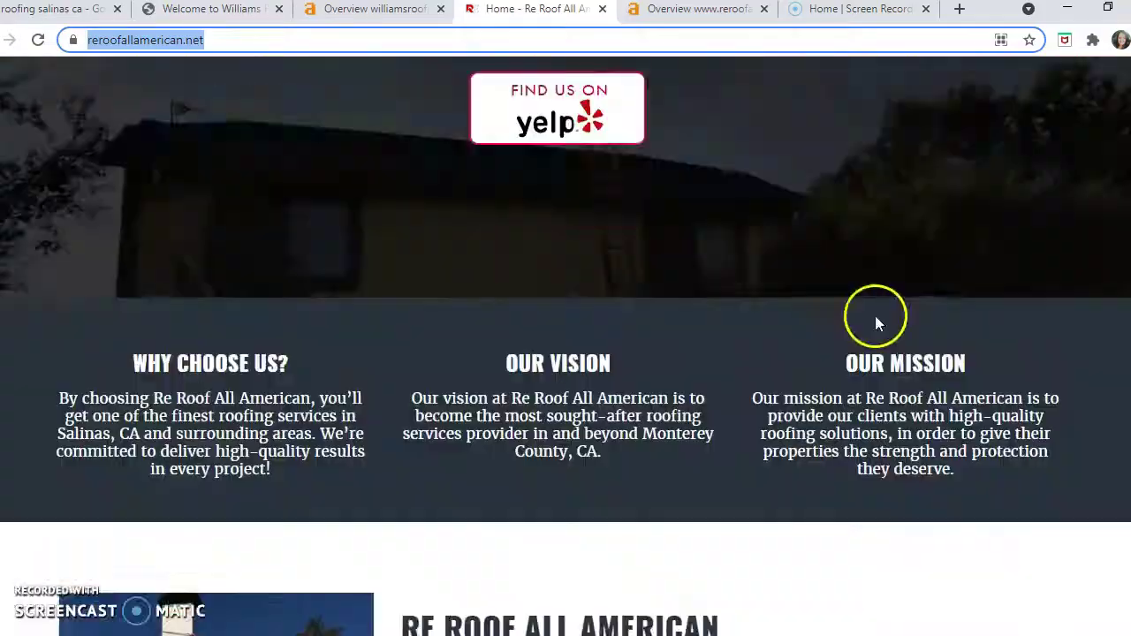
{"action": "scroll", "coordinate": [875, 323], "scroll_direction": "up", "scroll_amount": 20}
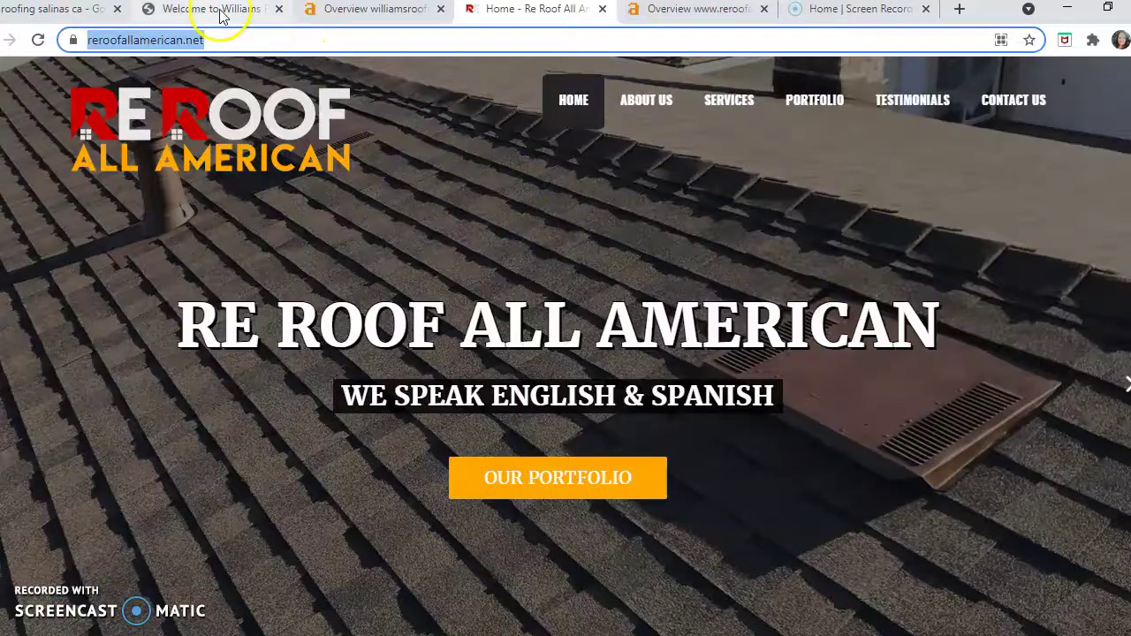
{"action": "left_click", "coordinate": [221, 15]}
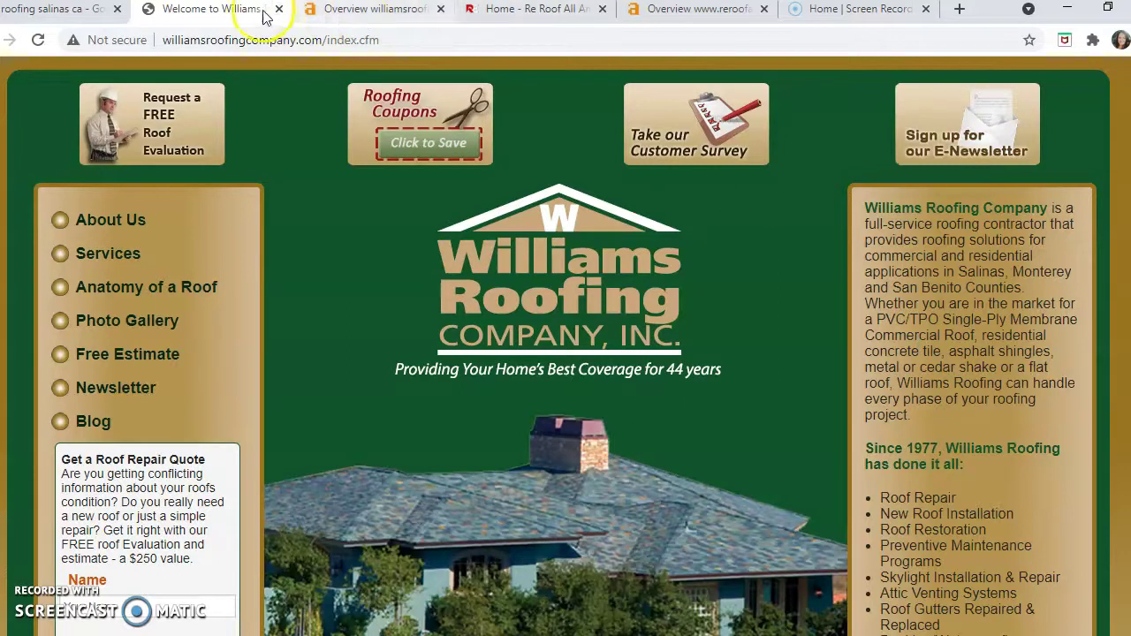
{"action": "left_click", "coordinate": [404, 11]}
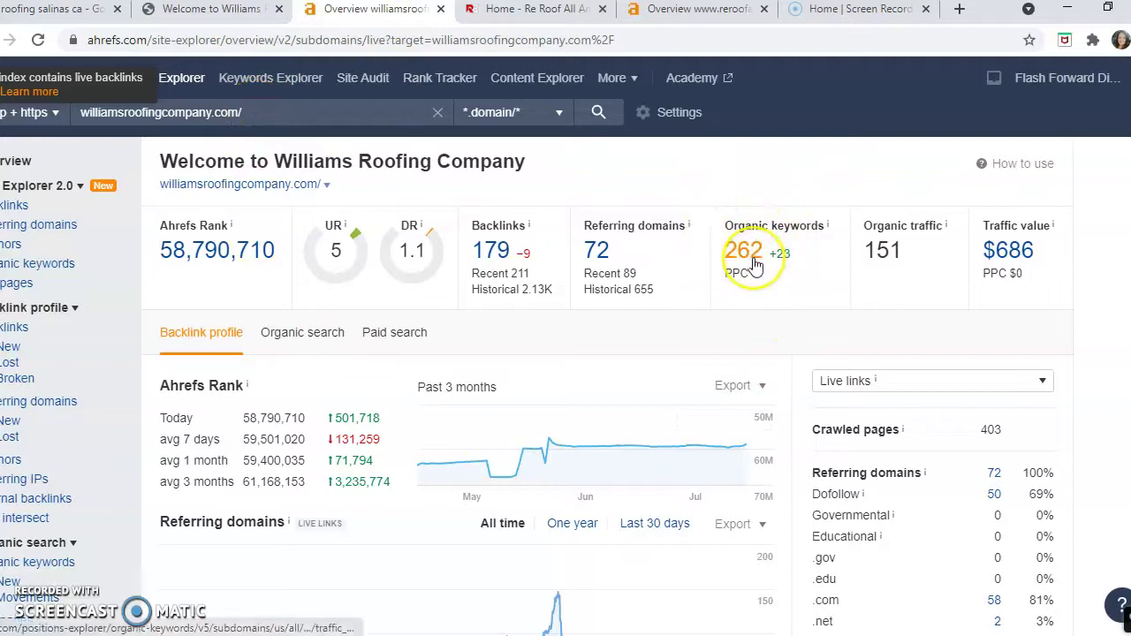
{"action": "left_click", "coordinate": [556, 16]}
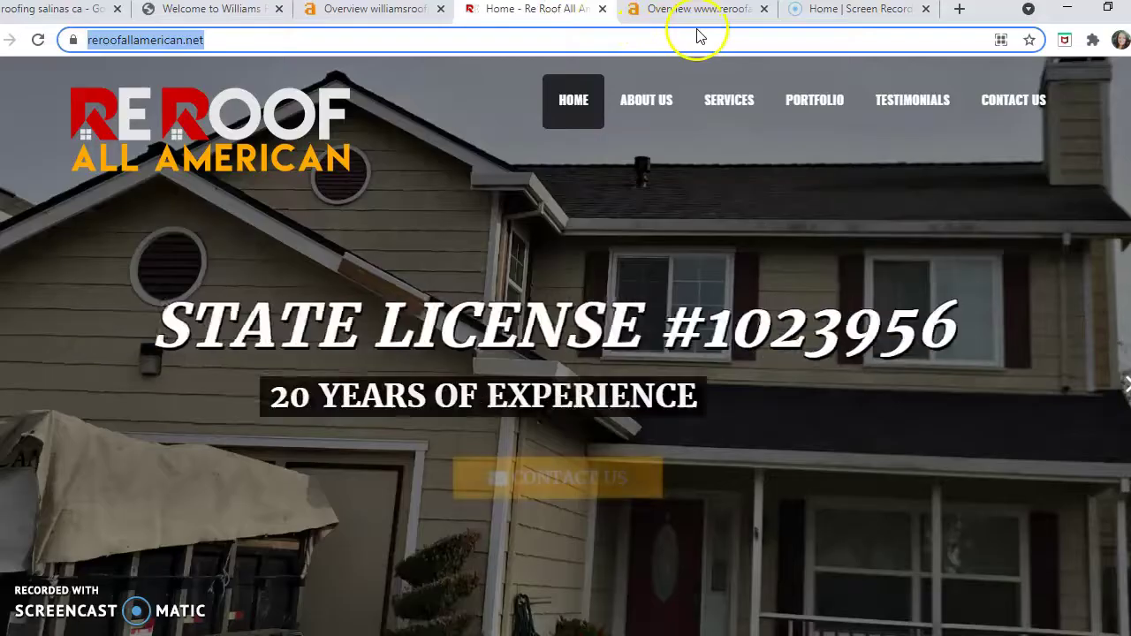
{"action": "left_click", "coordinate": [705, 15]}
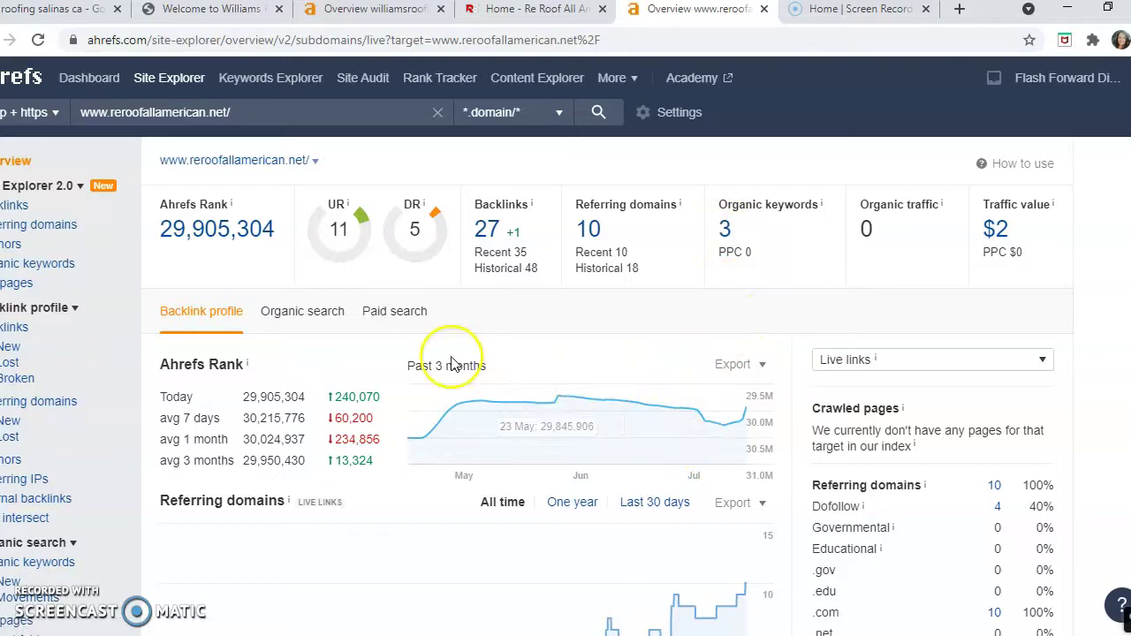
Step: Open reroofallamerican.net's 3 organic keywords, then return to the Williams Roofing overview
{"action": "left_click", "coordinate": [726, 232]}
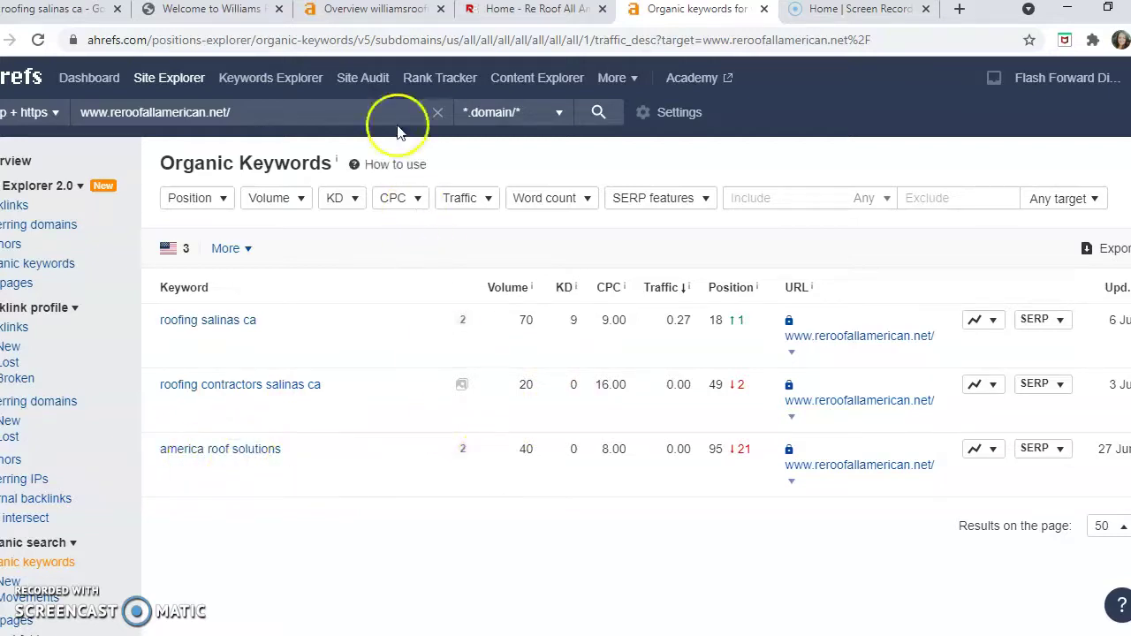
{"action": "left_click", "coordinate": [374, 18]}
Step: Open Williams Roofing's 262 organic keywords and scroll through the keyword table
{"action": "left_click", "coordinate": [747, 255]}
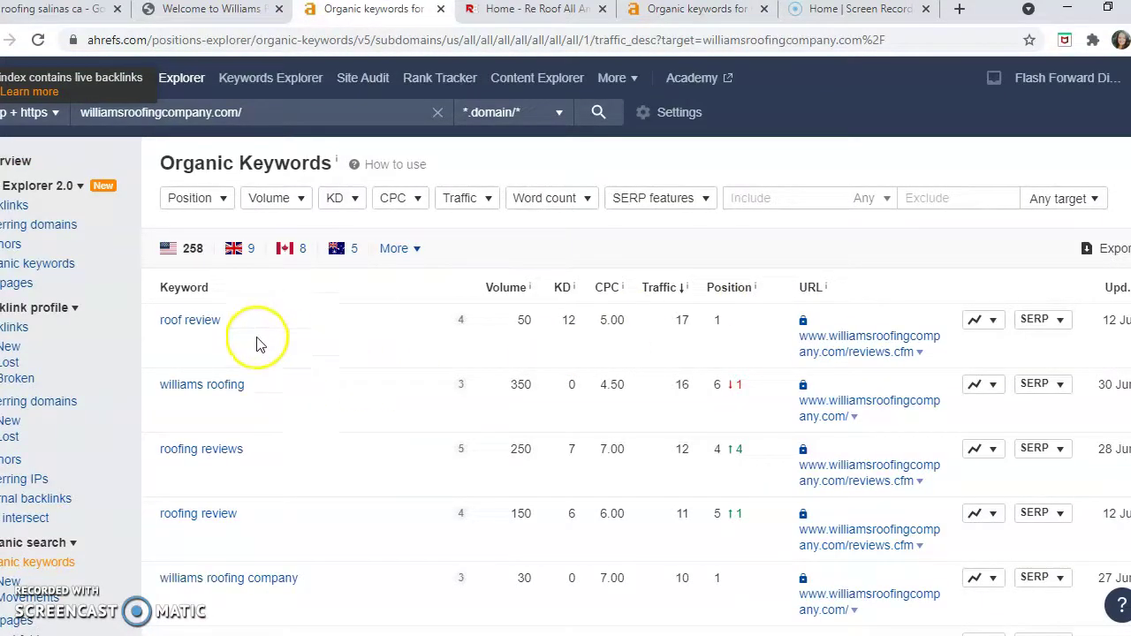
{"action": "scroll", "coordinate": [254, 408], "scroll_direction": "down", "scroll_amount": 1}
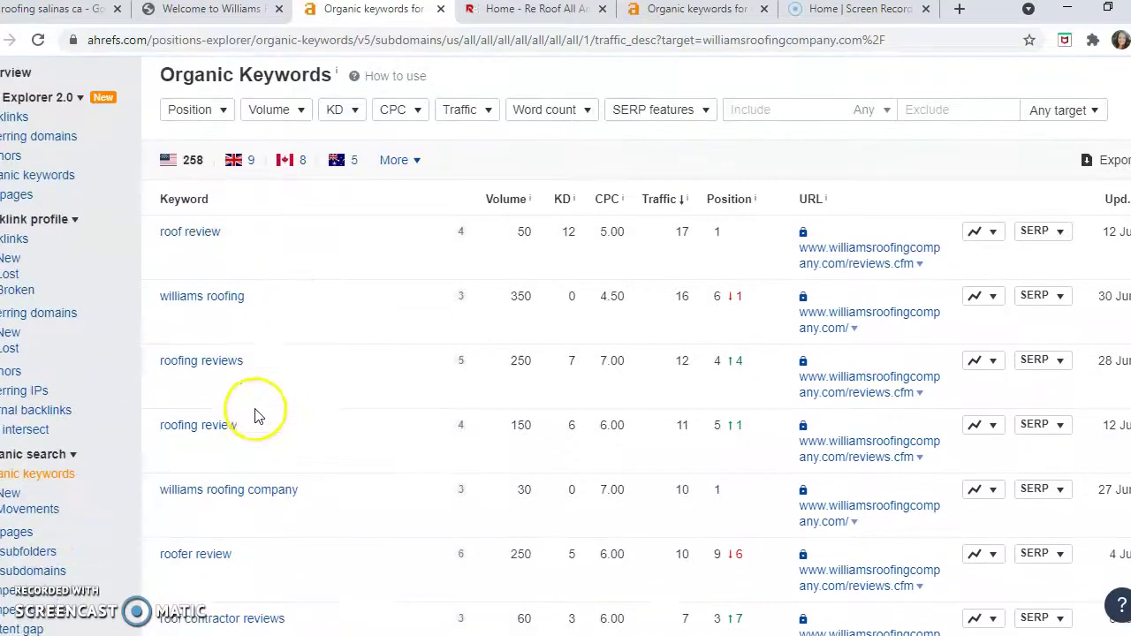
{"action": "scroll", "coordinate": [256, 388], "scroll_direction": "down", "scroll_amount": 1}
{"action": "scroll", "coordinate": [296, 358], "scroll_direction": "down", "scroll_amount": 1}
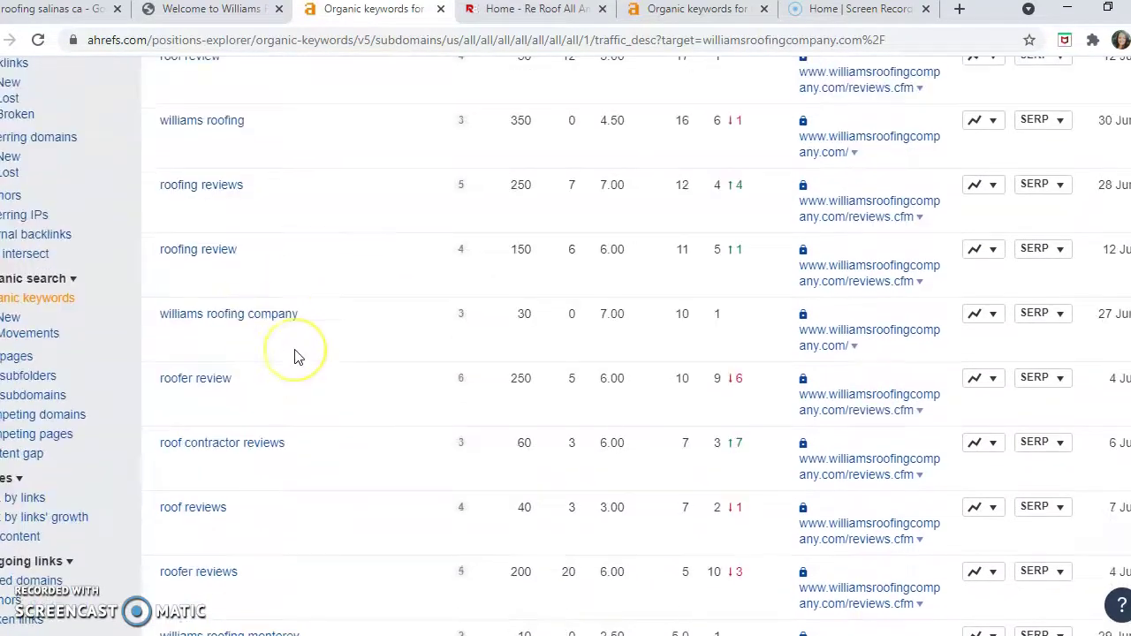
{"action": "scroll", "coordinate": [296, 355], "scroll_direction": "down", "scroll_amount": 1}
{"action": "scroll", "coordinate": [296, 355], "scroll_direction": "down", "scroll_amount": 1}
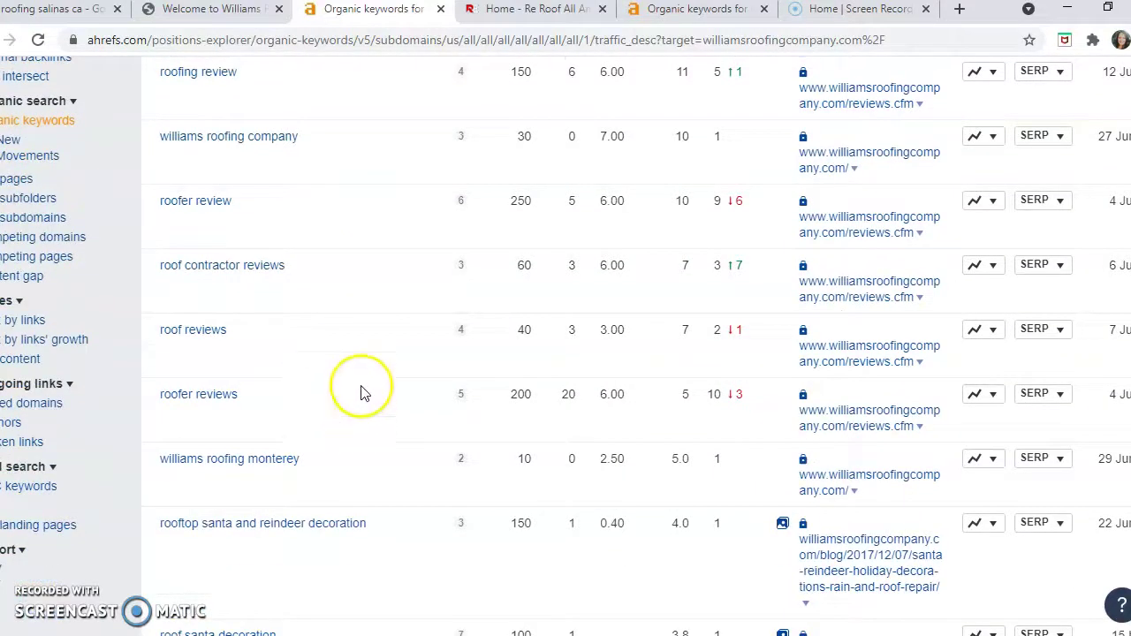
{"action": "scroll", "coordinate": [334, 458], "scroll_direction": "down", "scroll_amount": 1}
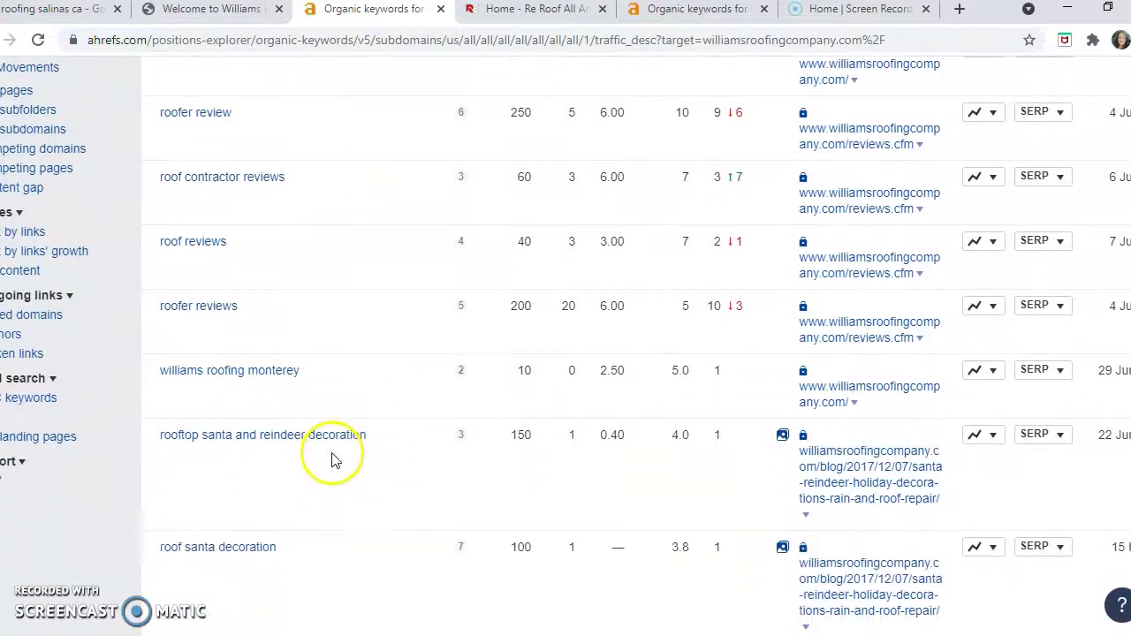
{"action": "scroll", "coordinate": [334, 457], "scroll_direction": "up", "scroll_amount": 6}
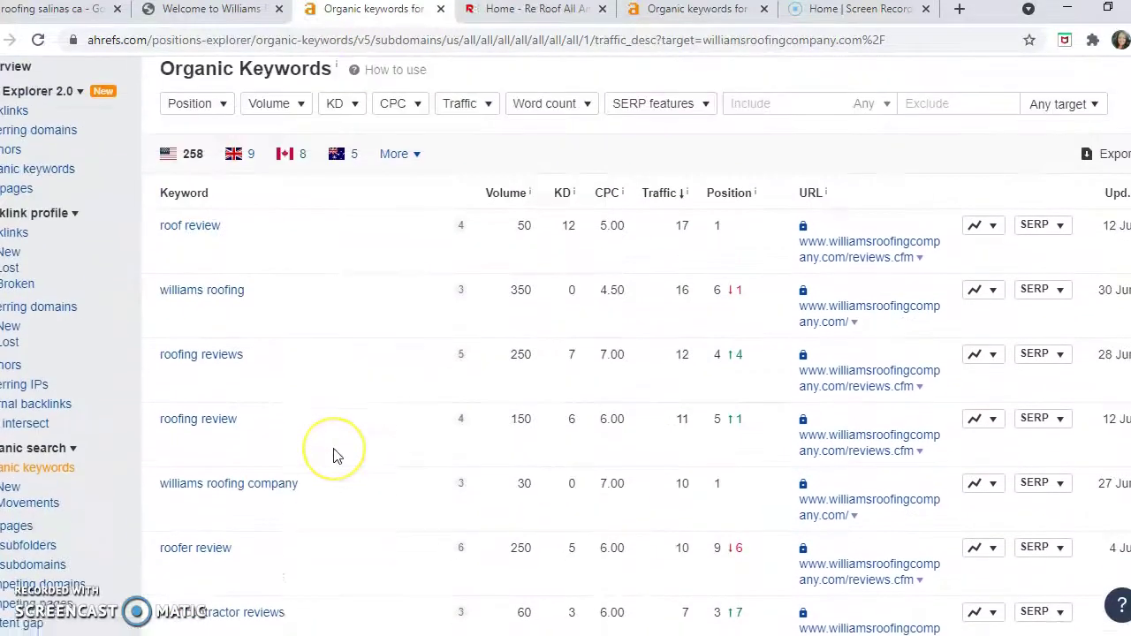
Step: Compare against Re Roof's keyword list, then return to Williams Roofing's keywords report
{"action": "left_click", "coordinate": [695, 11]}
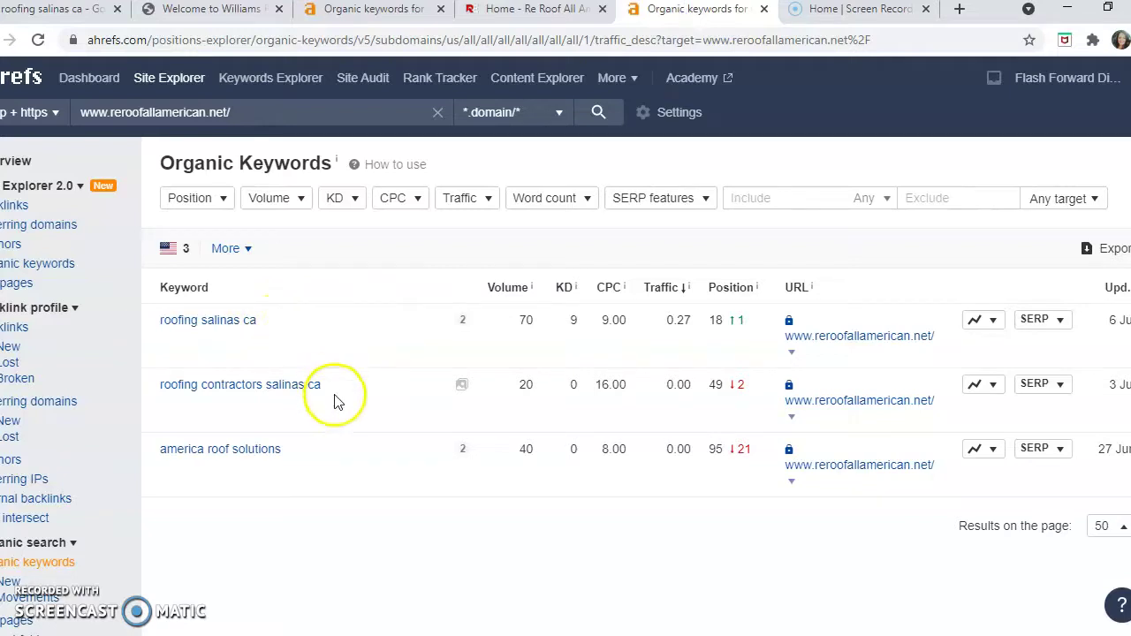
{"action": "left_click", "coordinate": [235, 11]}
{"action": "left_click", "coordinate": [394, 10]}
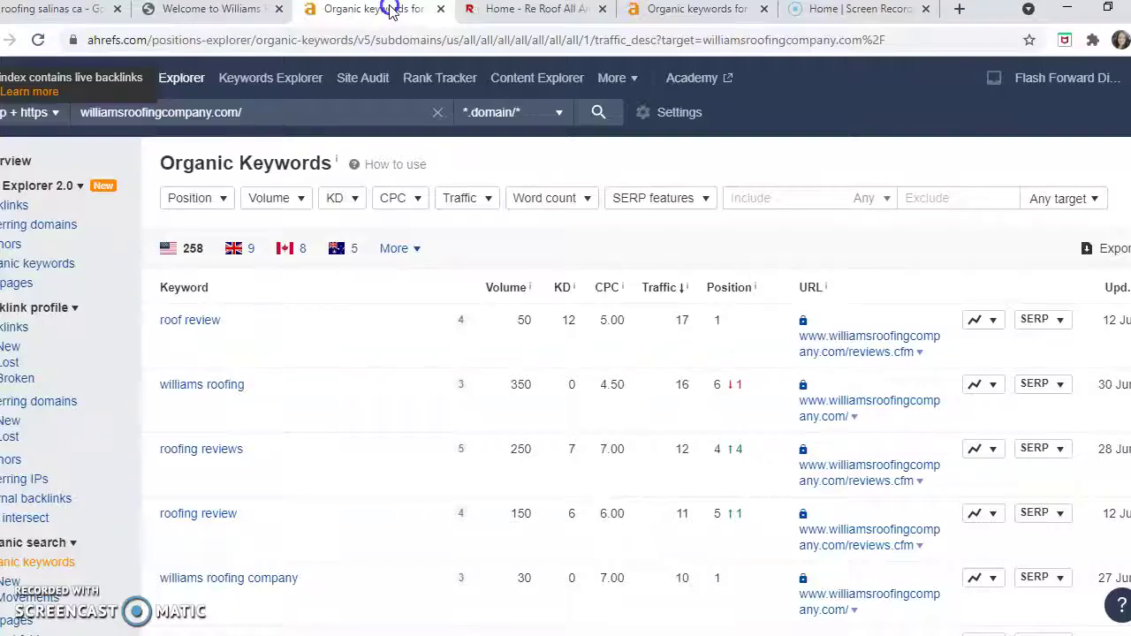
Step: Reopen the reroofallamerican.net overview and review its DR 5, 27 backlinks, 10 referring domains
{"action": "left_click", "coordinate": [25, 163]}
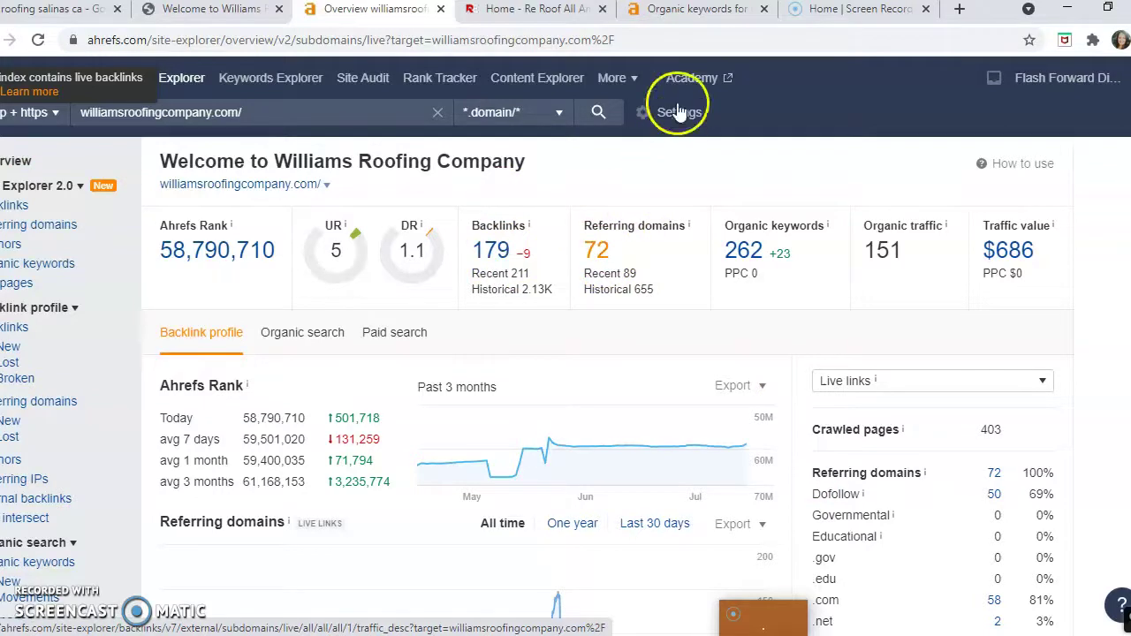
{"action": "left_click", "coordinate": [673, 14]}
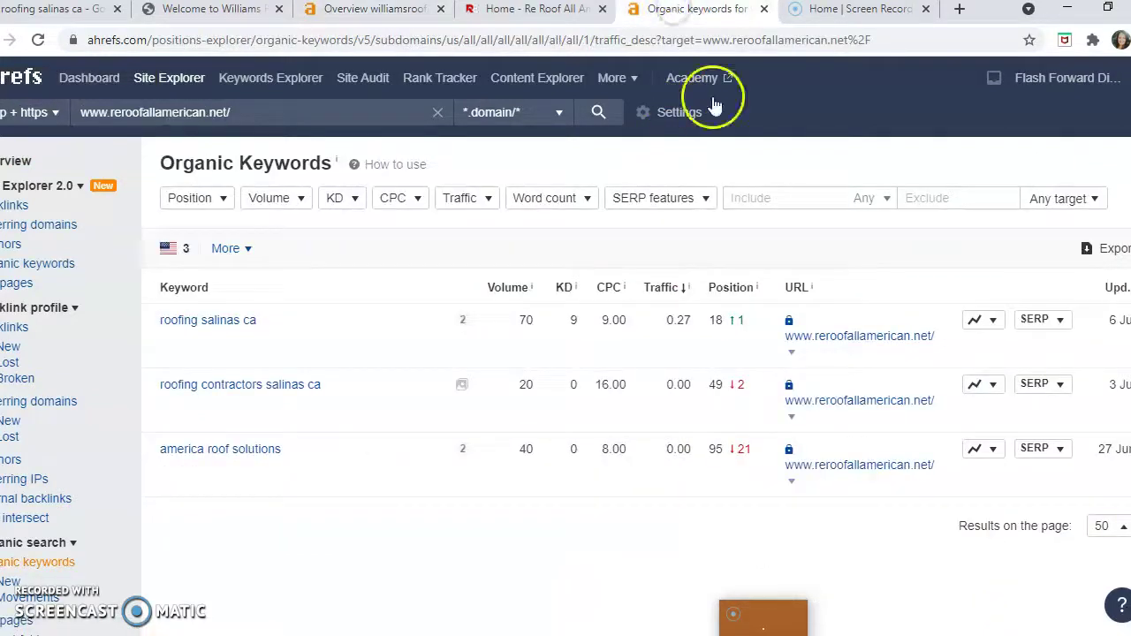
{"action": "left_click", "coordinate": [31, 167]}
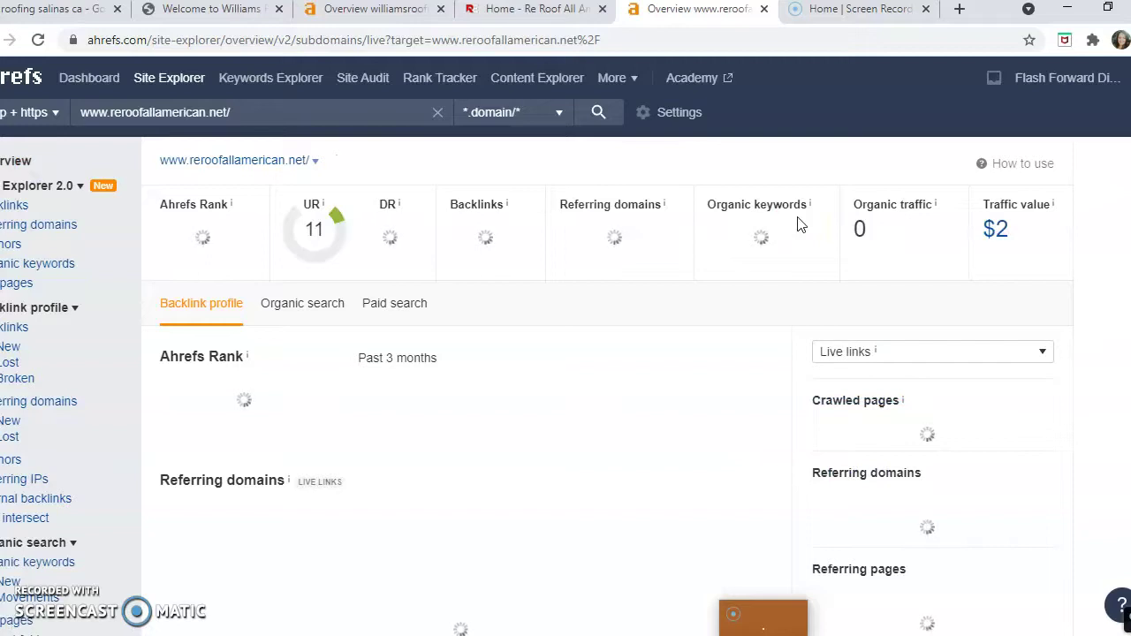
{"action": "left_click", "coordinate": [487, 197]}
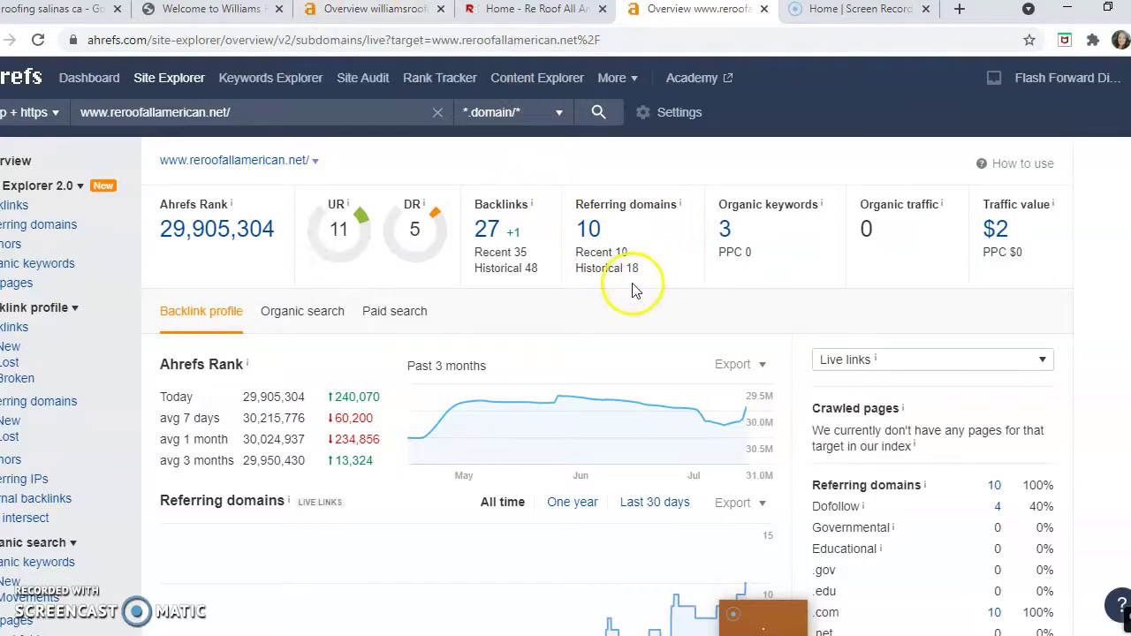
{"action": "left_click", "coordinate": [601, 237]}
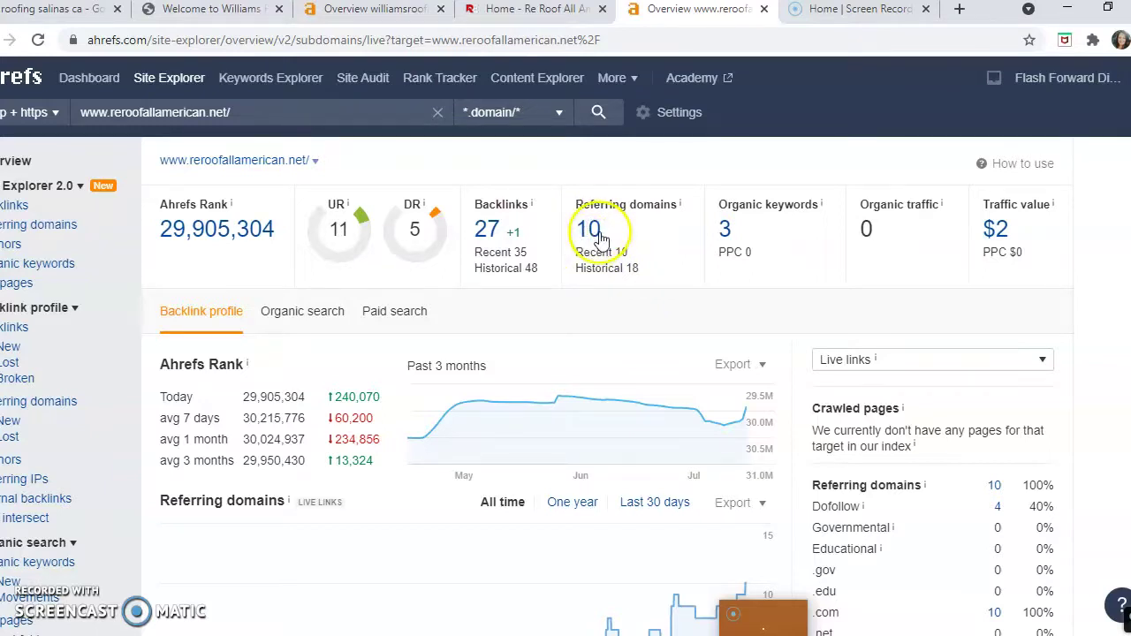
Step: Open the 10 referring domains for reroofallamerican.net
{"action": "left_click", "coordinate": [595, 235]}
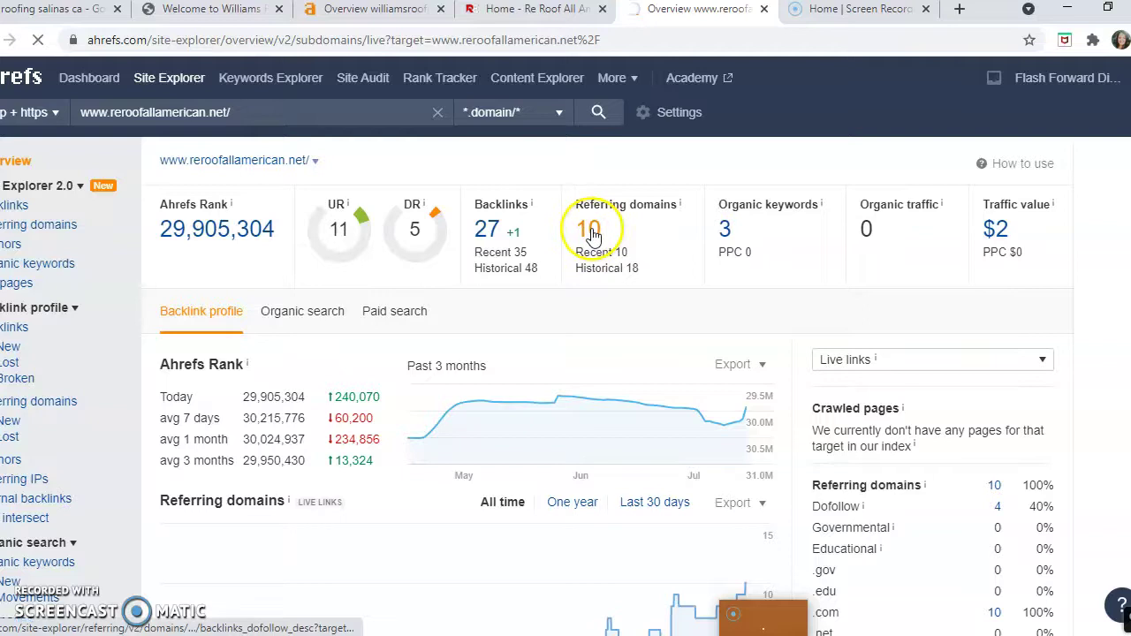
{"action": "left_click", "coordinate": [649, 308]}
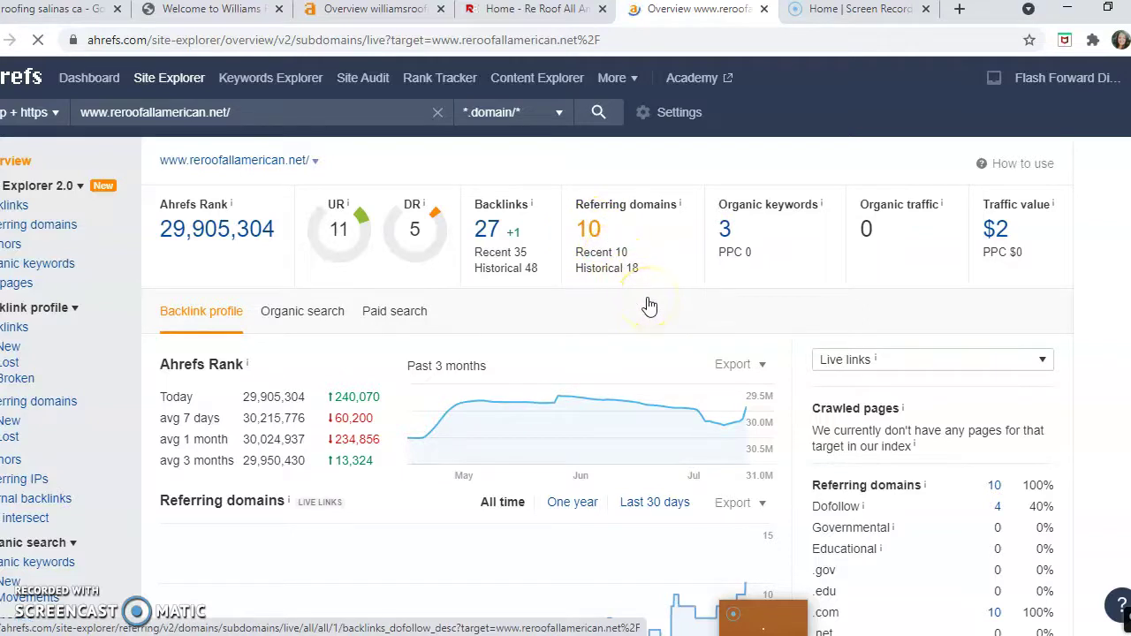
{"action": "left_click", "coordinate": [40, 601]}
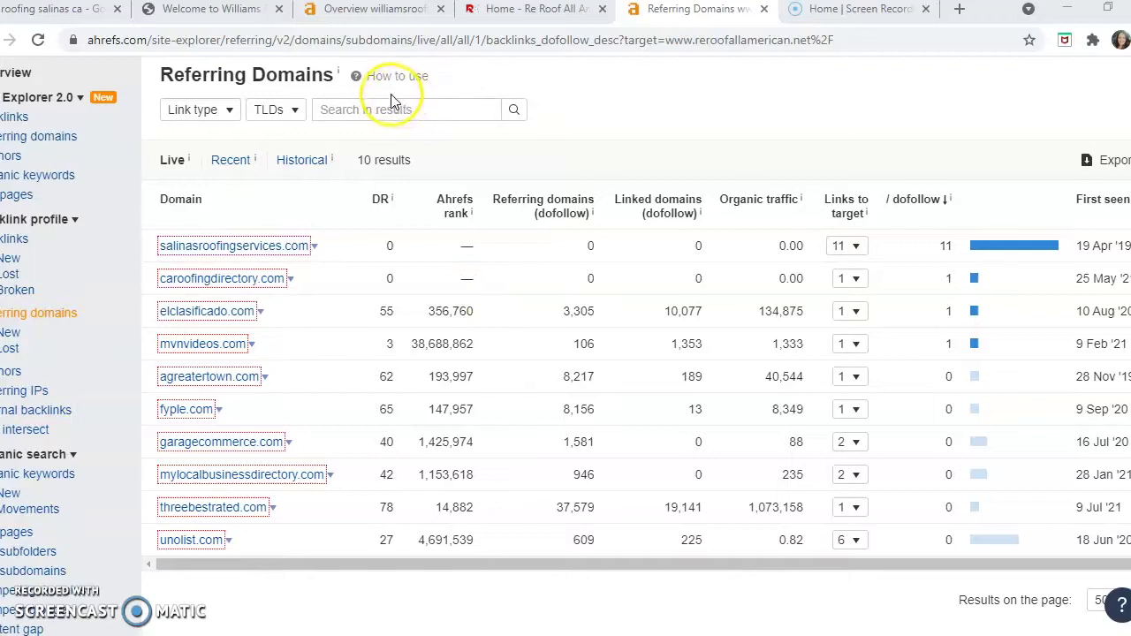
Step: Open the 72 referring domains from the Williams Roofing overview
{"action": "left_click", "coordinate": [409, 18]}
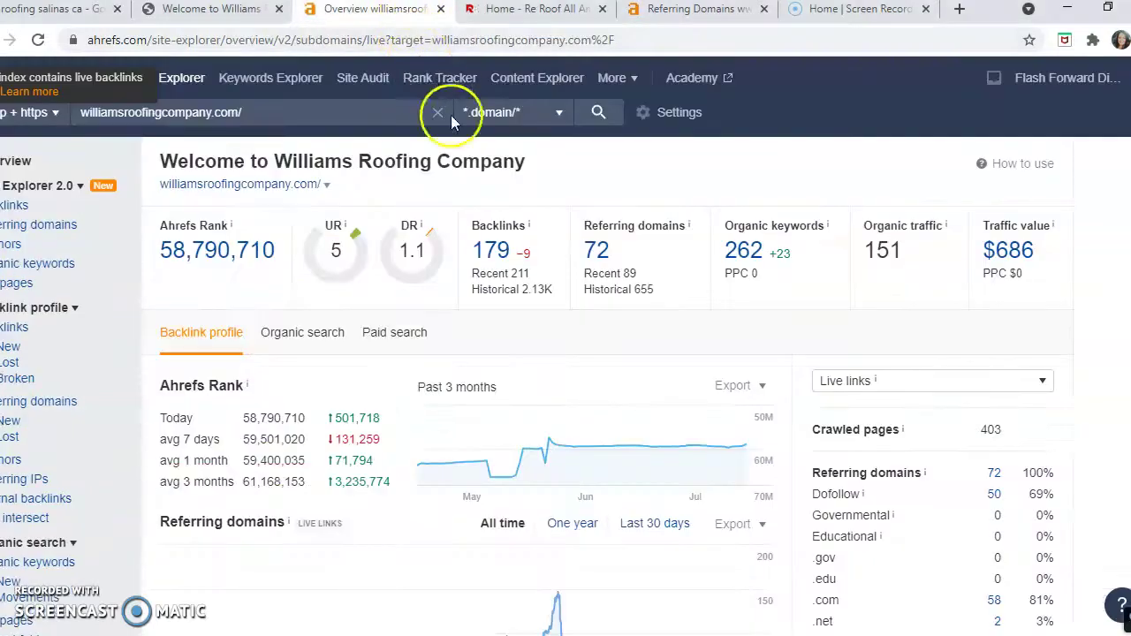
{"action": "left_click", "coordinate": [598, 252]}
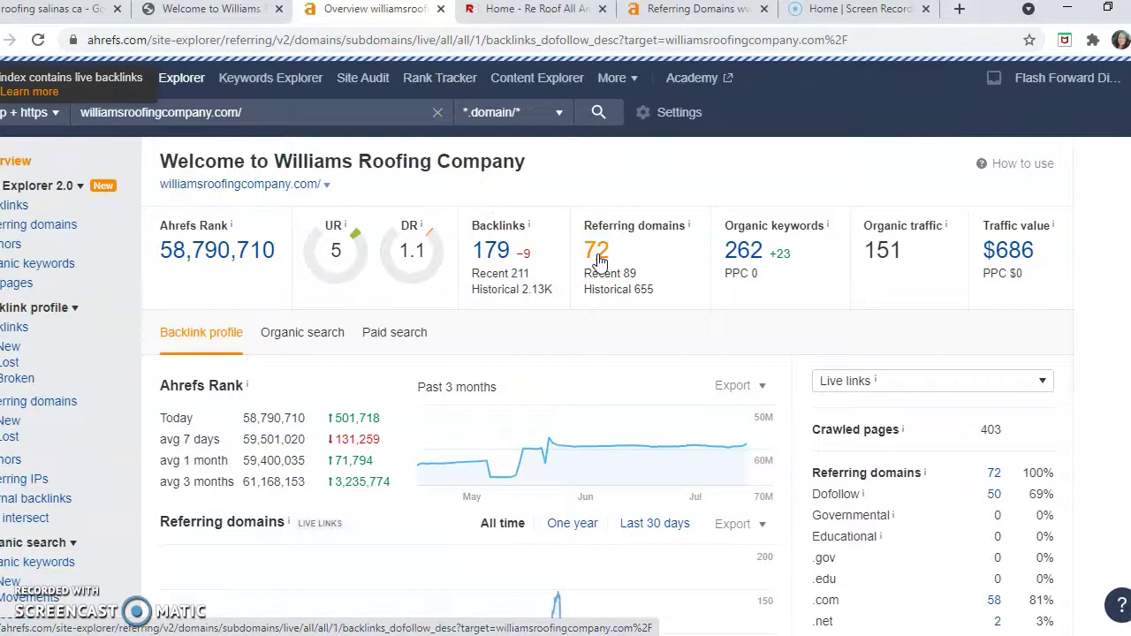
{"action": "left_click", "coordinate": [651, 210]}
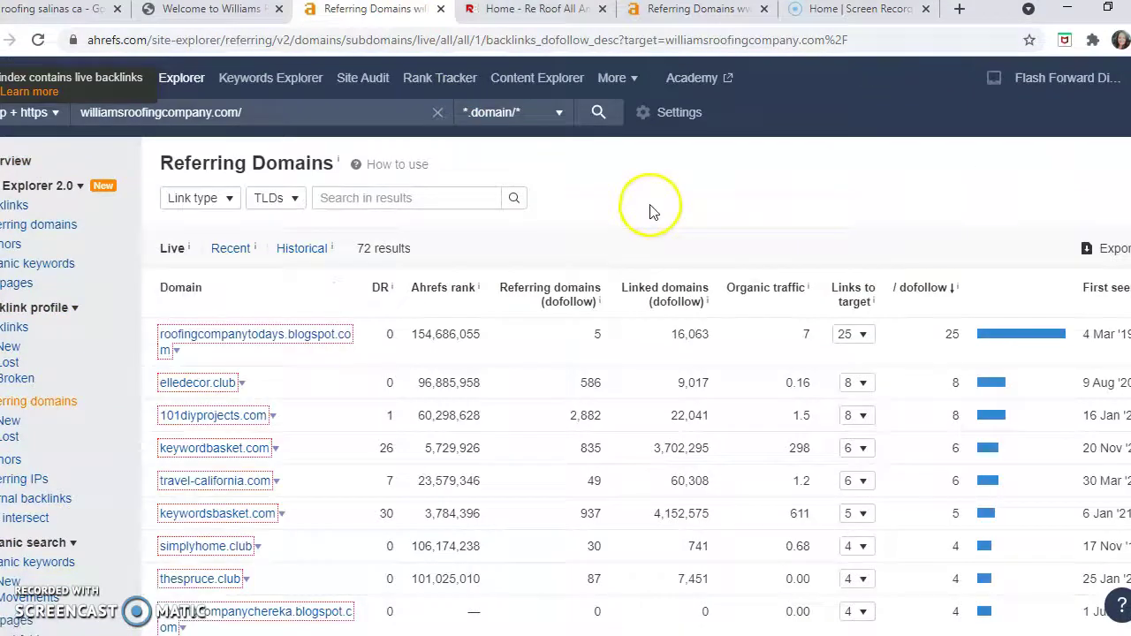
Step: Scroll down through all 72 Williams Roofing referring domains to the bottom
{"action": "scroll", "coordinate": [651, 212], "scroll_direction": "down", "scroll_amount": 2}
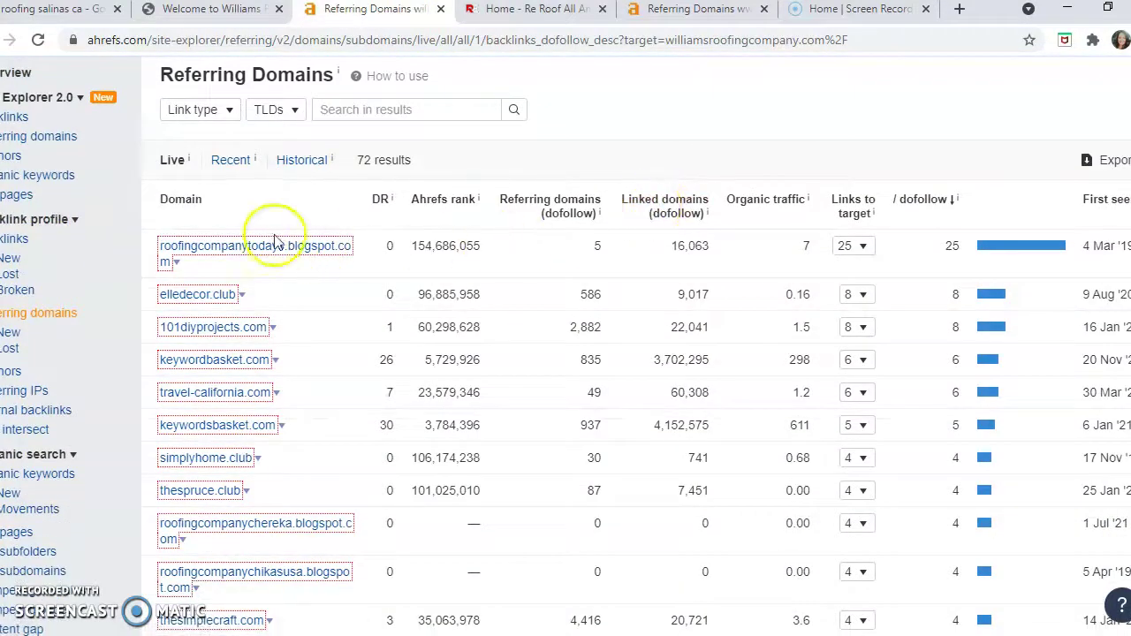
{"action": "scroll", "coordinate": [371, 319], "scroll_direction": "down", "scroll_amount": 2}
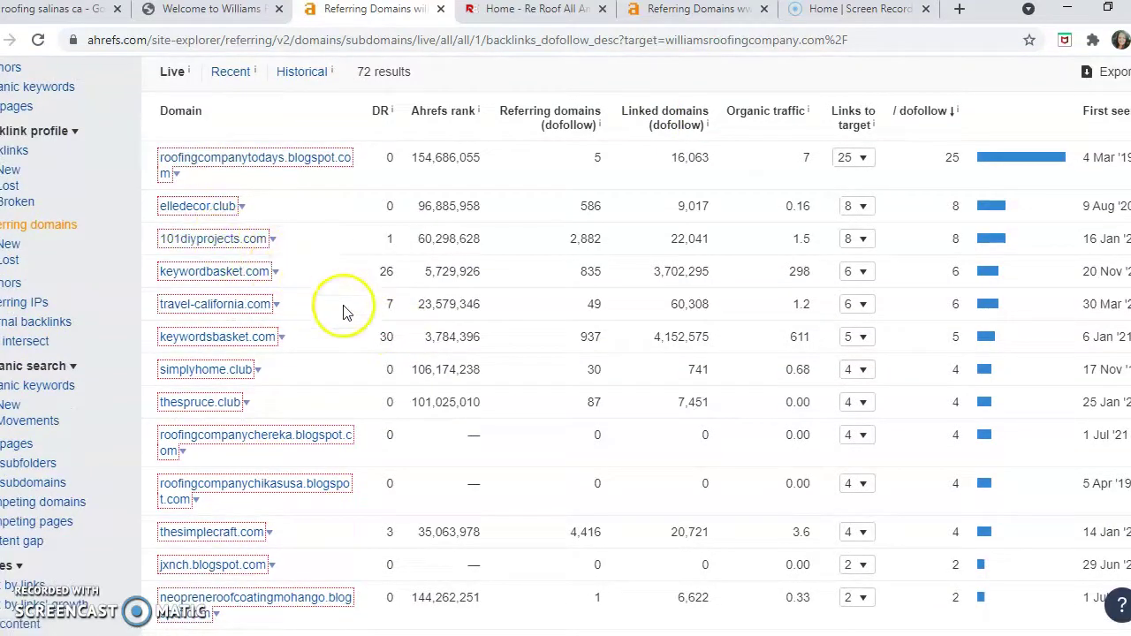
{"action": "scroll", "coordinate": [344, 298], "scroll_direction": "down", "scroll_amount": 2}
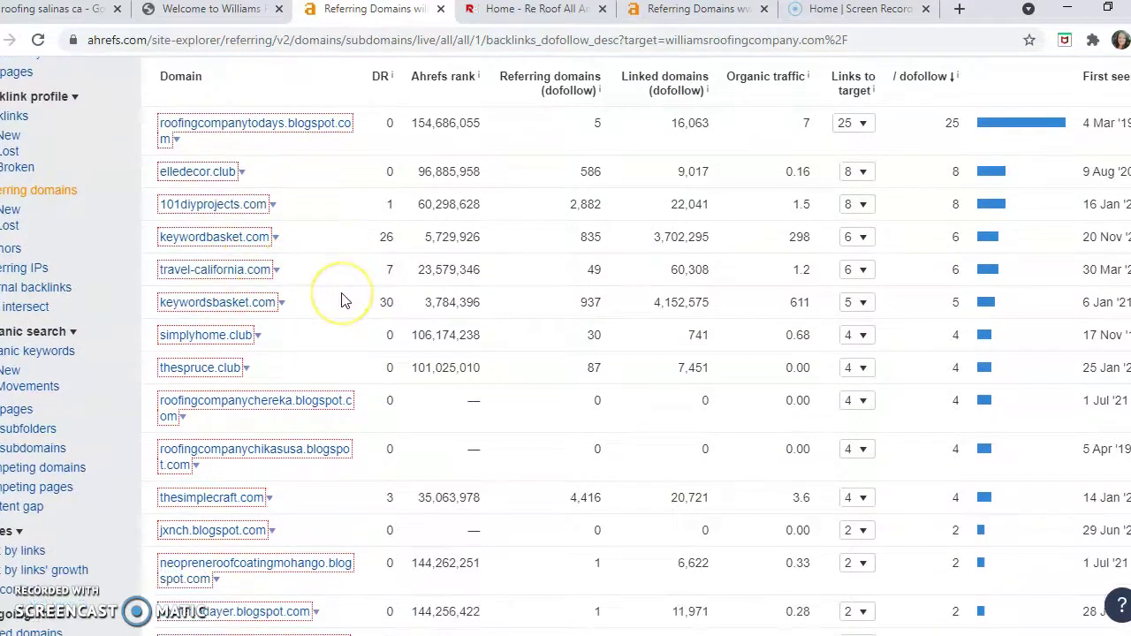
{"action": "scroll", "coordinate": [344, 301], "scroll_direction": "down", "scroll_amount": 4}
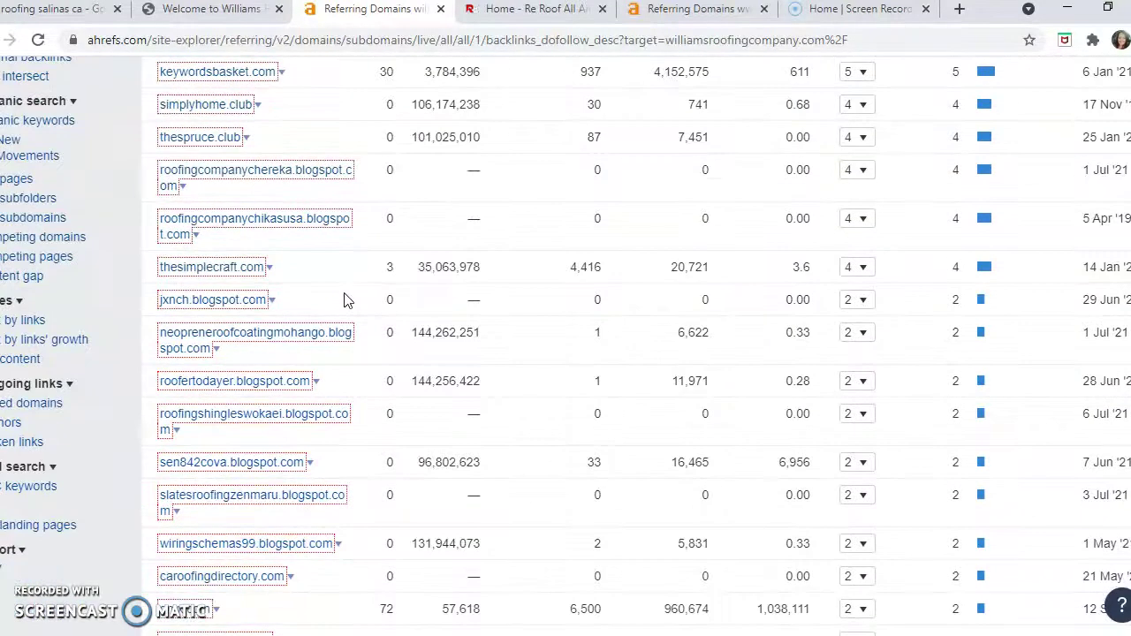
{"action": "scroll", "coordinate": [346, 299], "scroll_direction": "down", "scroll_amount": 2}
{"action": "scroll", "coordinate": [355, 311], "scroll_direction": "down", "scroll_amount": 2}
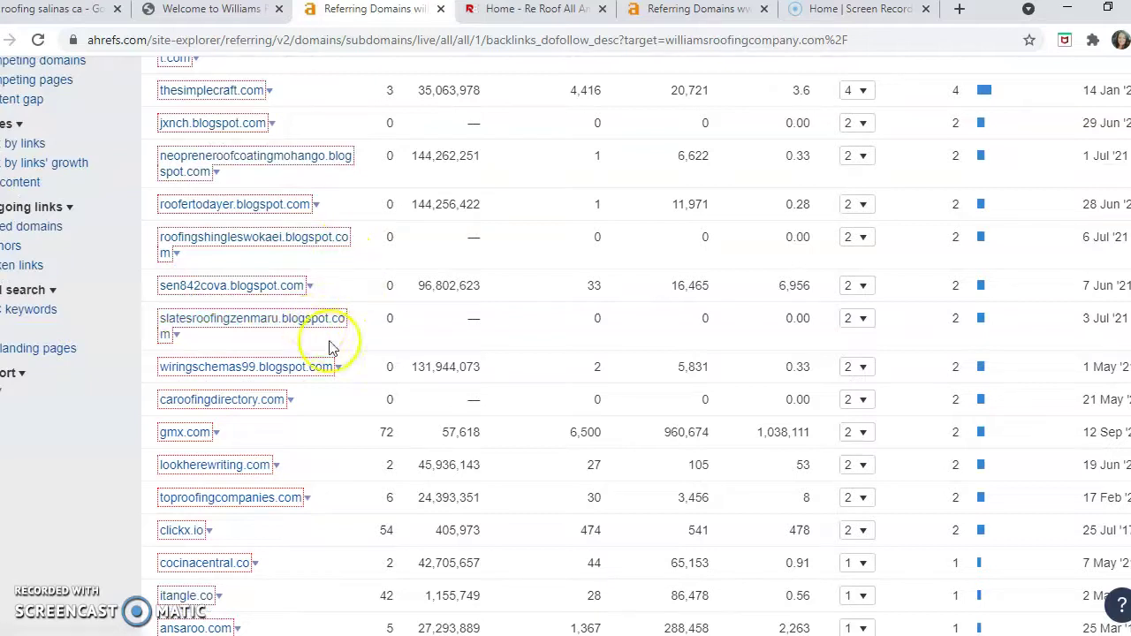
{"action": "scroll", "coordinate": [314, 382], "scroll_direction": "down", "scroll_amount": 2}
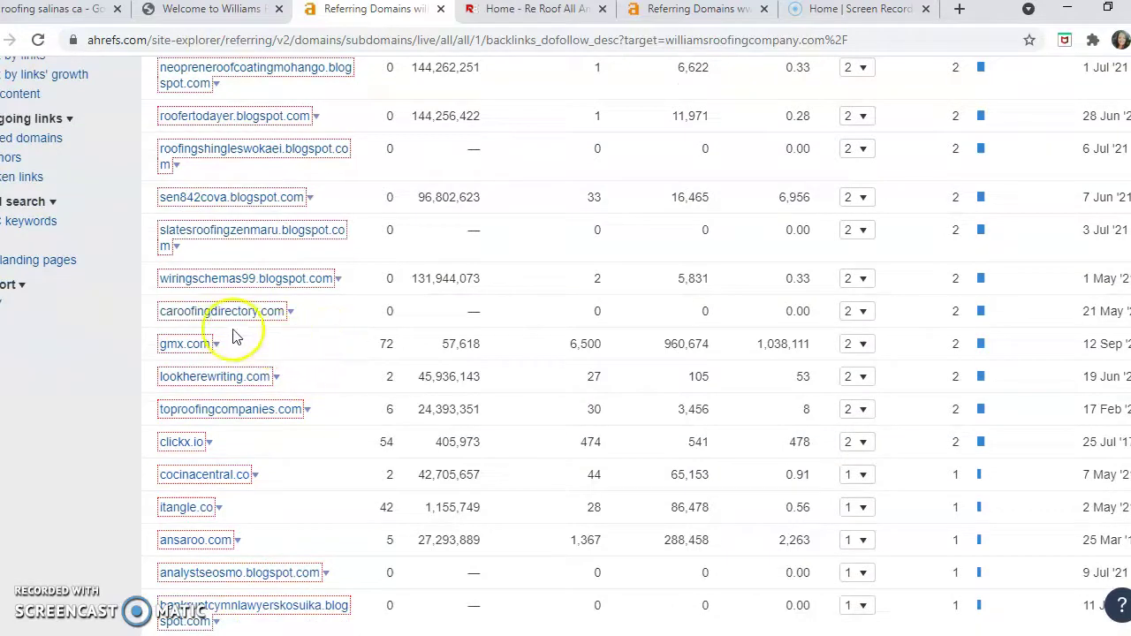
{"action": "scroll", "coordinate": [337, 345], "scroll_direction": "down", "scroll_amount": 4}
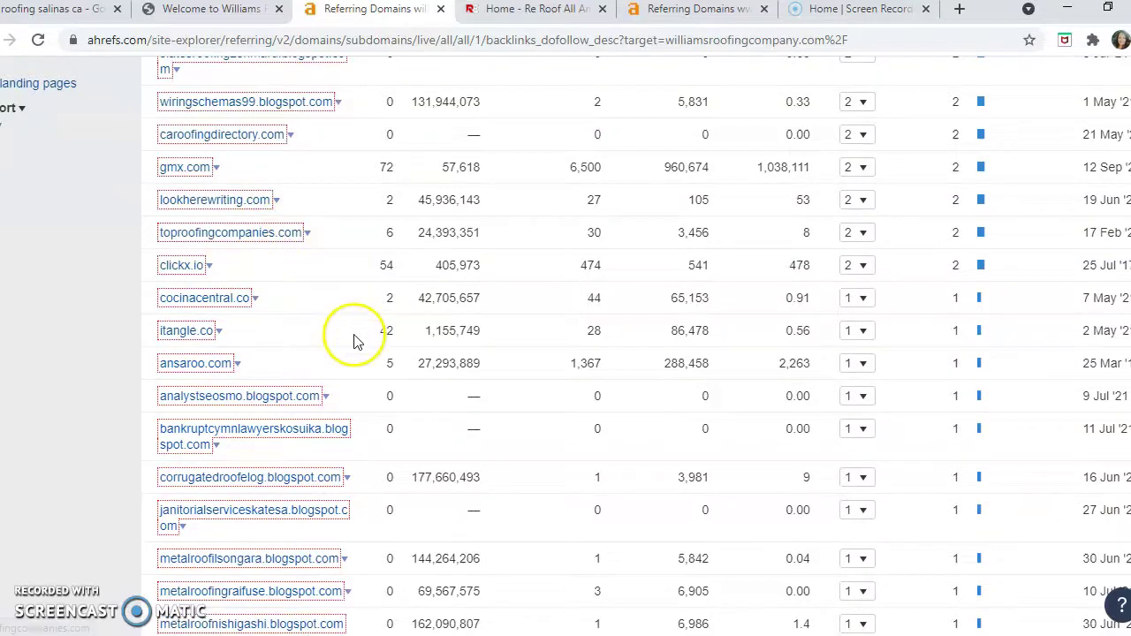
{"action": "scroll", "coordinate": [354, 343], "scroll_direction": "down", "scroll_amount": 2}
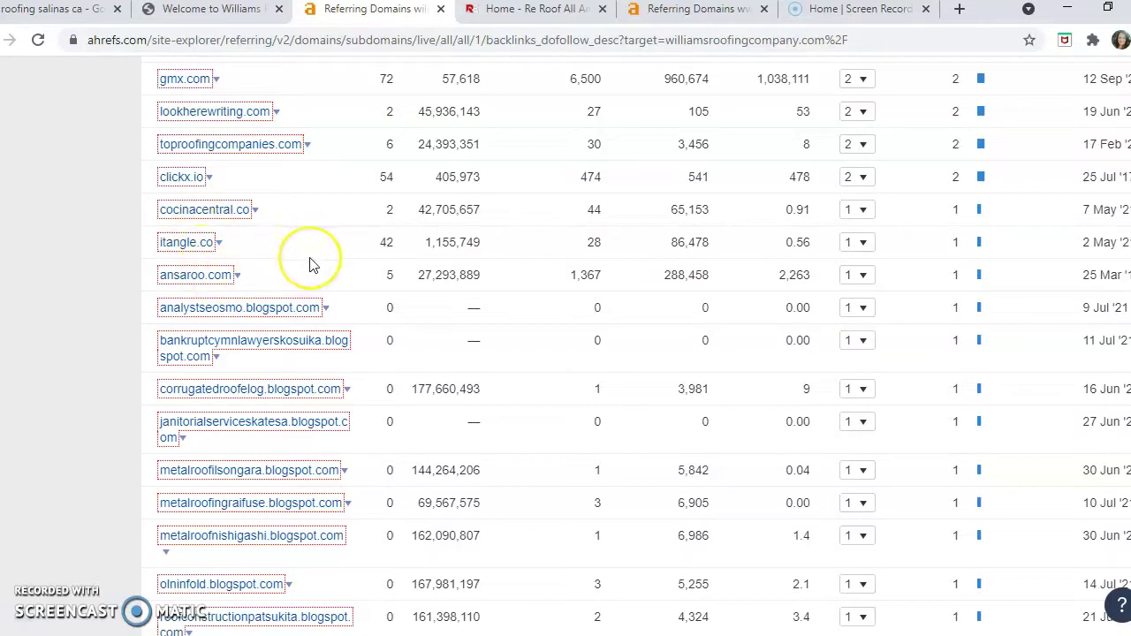
{"action": "scroll", "coordinate": [354, 266], "scroll_direction": "down", "scroll_amount": 1}
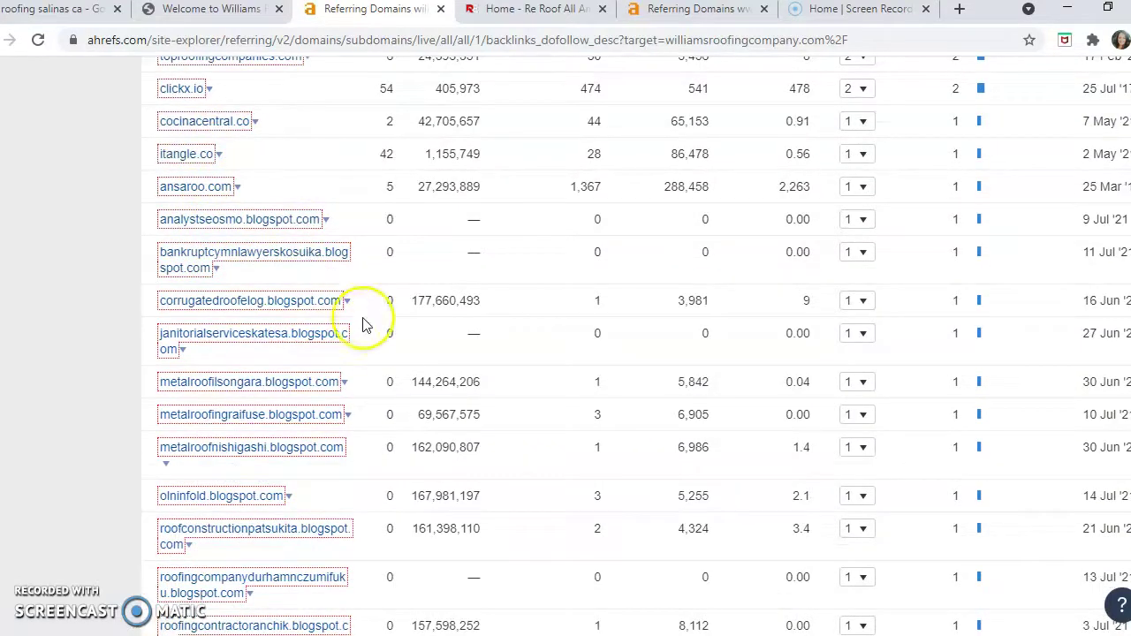
{"action": "scroll", "coordinate": [384, 353], "scroll_direction": "down", "scroll_amount": 3}
{"action": "scroll", "coordinate": [384, 354], "scroll_direction": "down", "scroll_amount": 5}
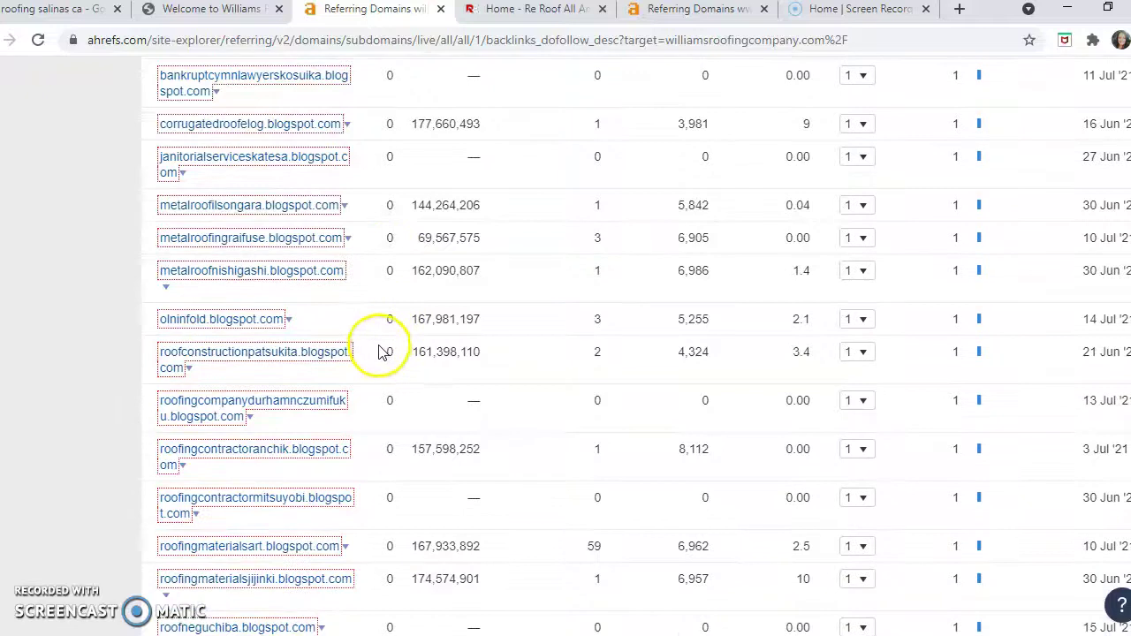
{"action": "scroll", "coordinate": [382, 352], "scroll_direction": "down", "scroll_amount": 1}
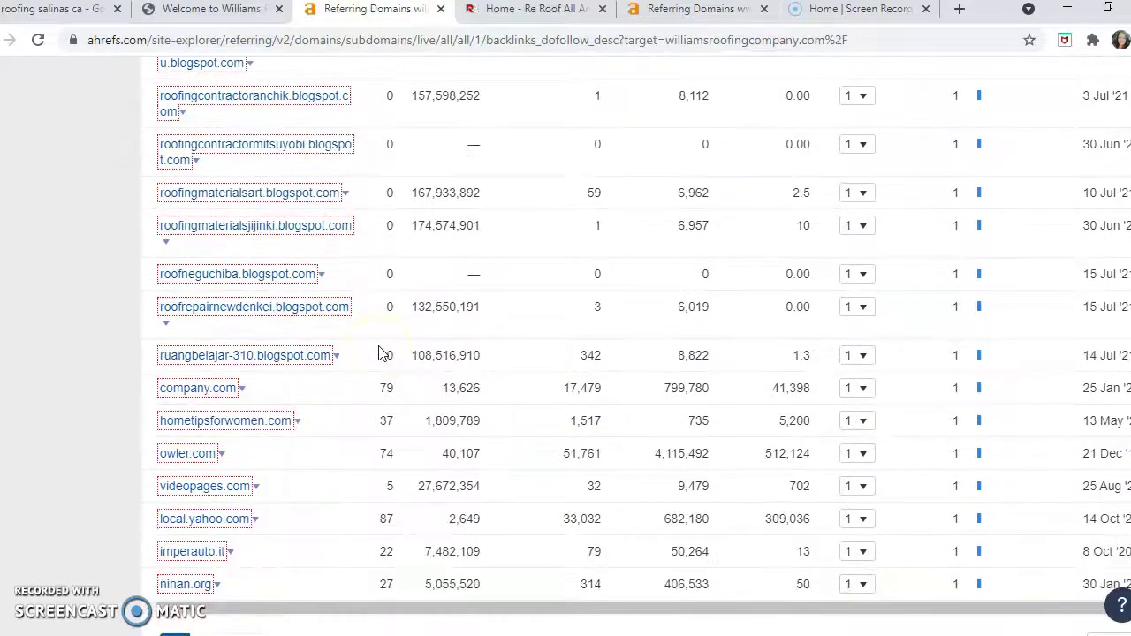
{"action": "scroll", "coordinate": [379, 354], "scroll_direction": "down", "scroll_amount": 1}
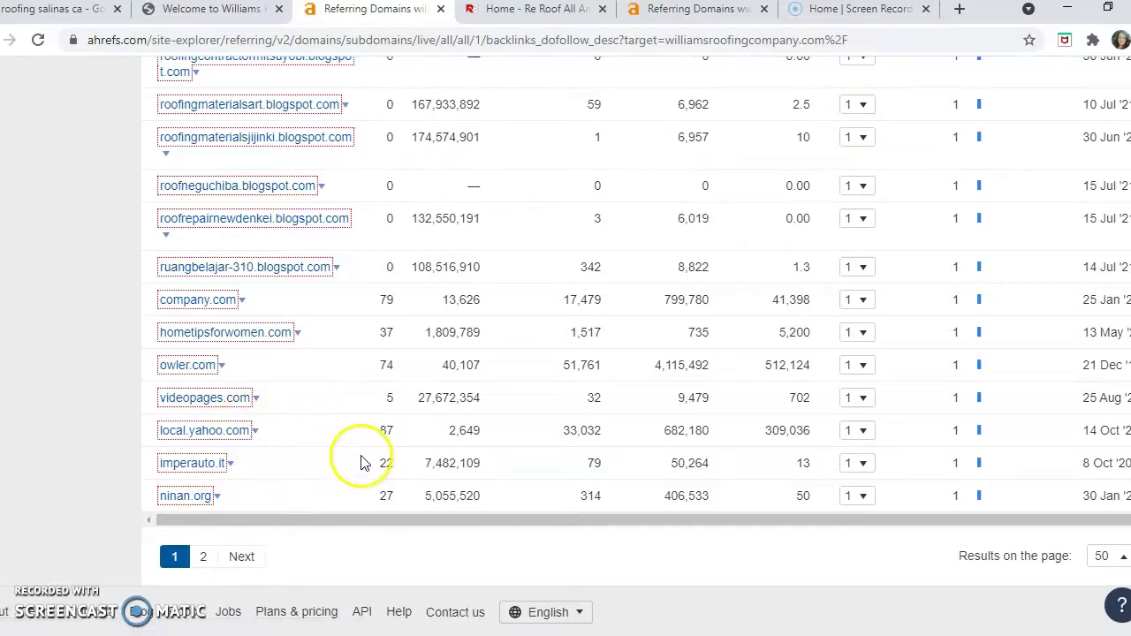
Step: Scroll back up and return to the williamsroofingcompany.com overview
{"action": "scroll", "coordinate": [362, 459], "scroll_direction": "up", "scroll_amount": 2}
{"action": "scroll", "coordinate": [459, 432], "scroll_direction": "up", "scroll_amount": 15}
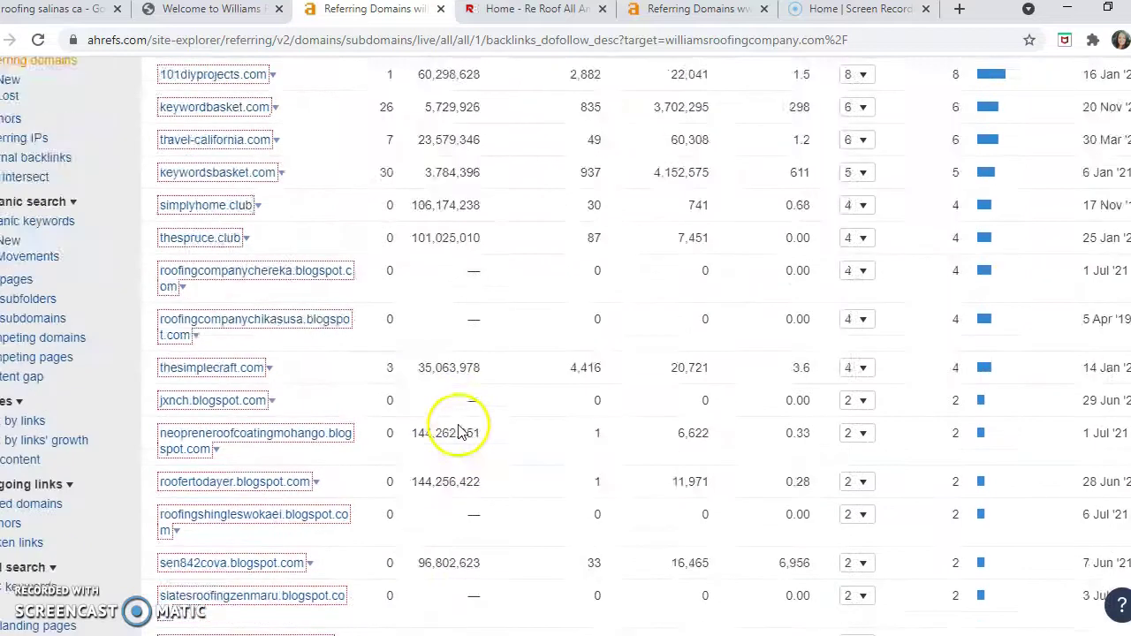
{"action": "scroll", "coordinate": [459, 433], "scroll_direction": "up", "scroll_amount": 5}
{"action": "left_click", "coordinate": [31, 162]}
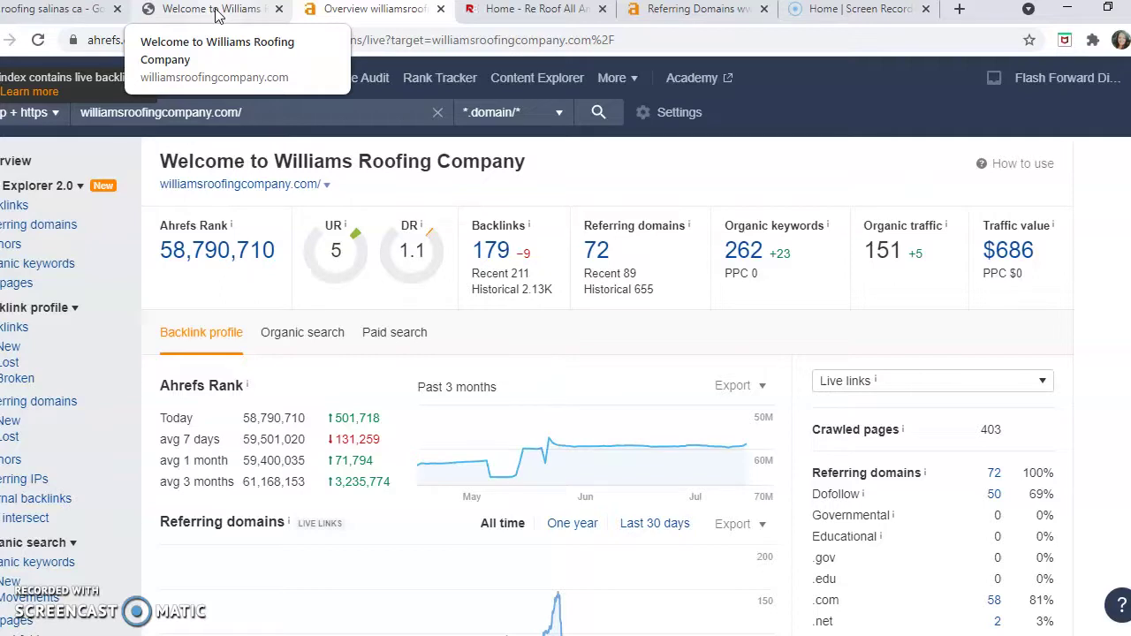
Step: Switch to the 'Welcome to Williams Roofing' website tab
{"action": "left_click", "coordinate": [215, 16]}
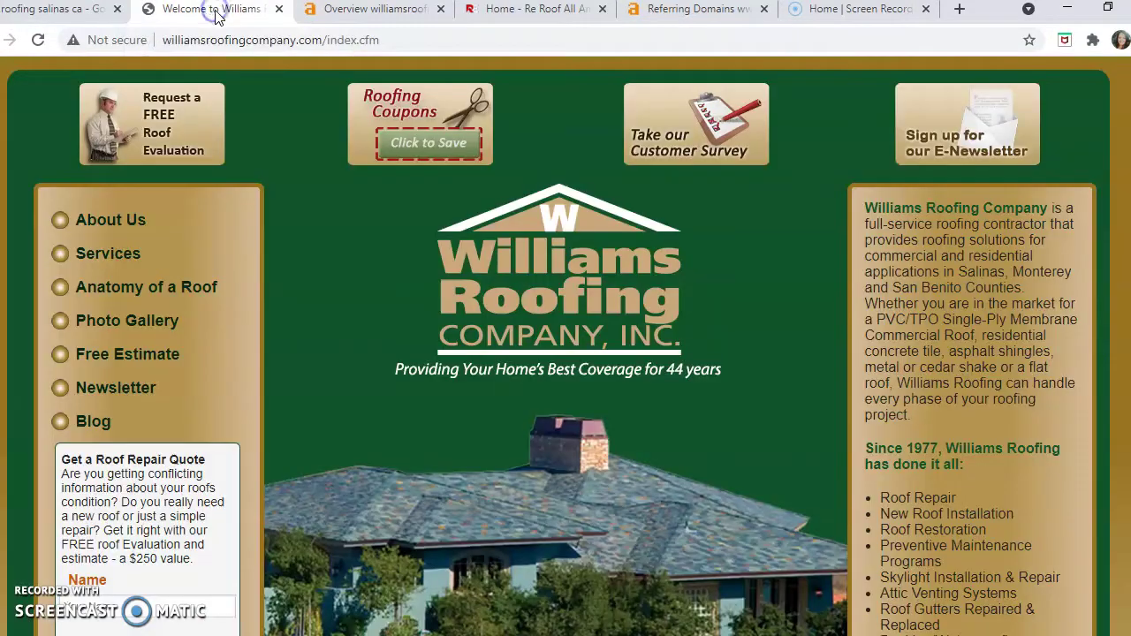